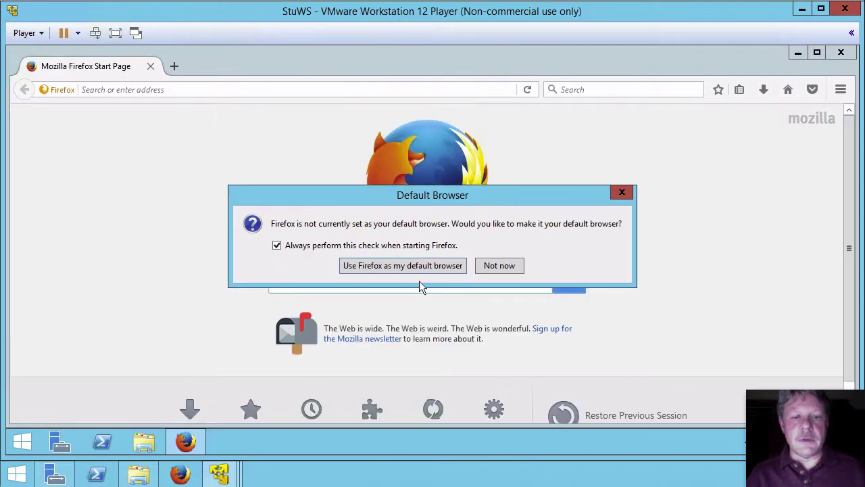
- Make Firefox the default browser and load the address https:192.168.70.10:5480
{"action": "left_click", "coordinate": [432, 266]}
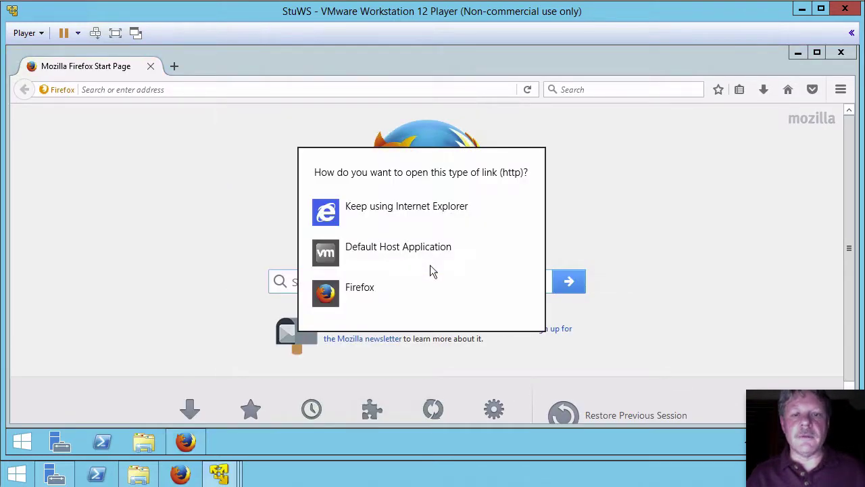
{"action": "left_click", "coordinate": [194, 92]}
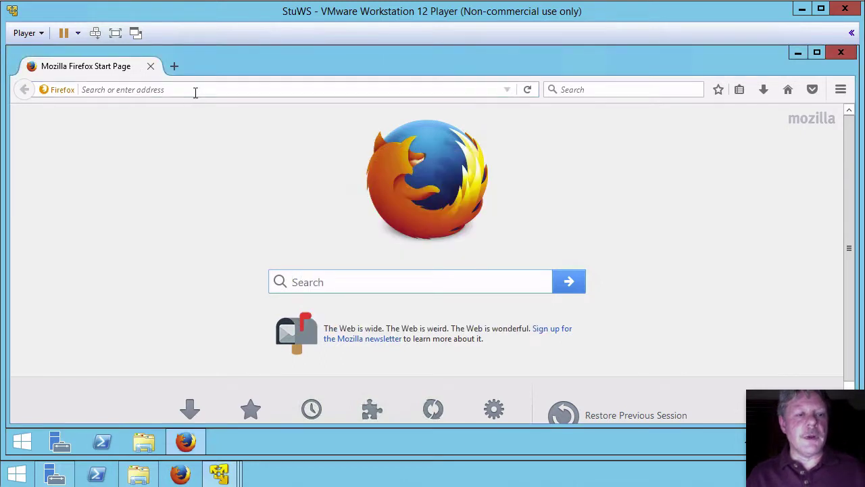
{"action": "left_click", "coordinate": [195, 92]}
{"action": "type", "text": "htt"}
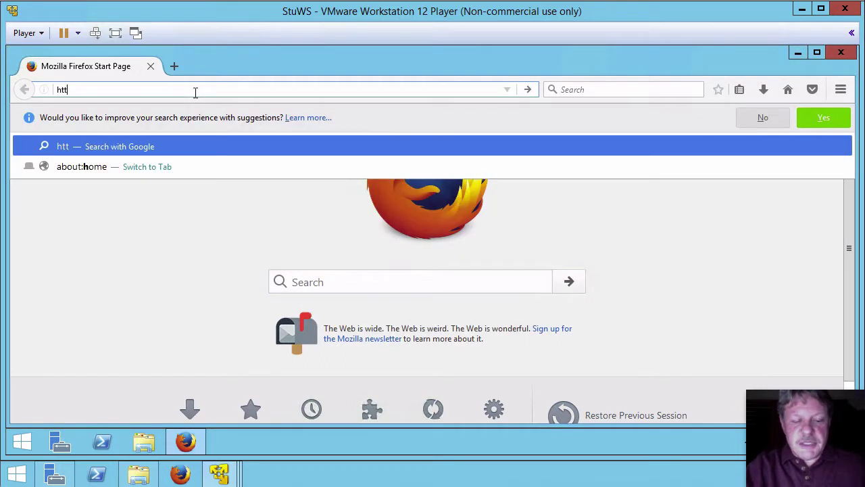
{"action": "type", "text": "ps:"}
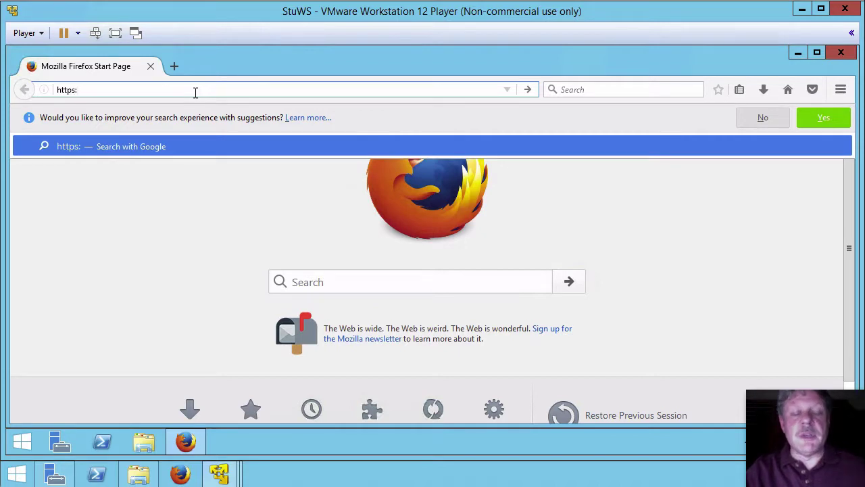
{"action": "type", "text": "192"}
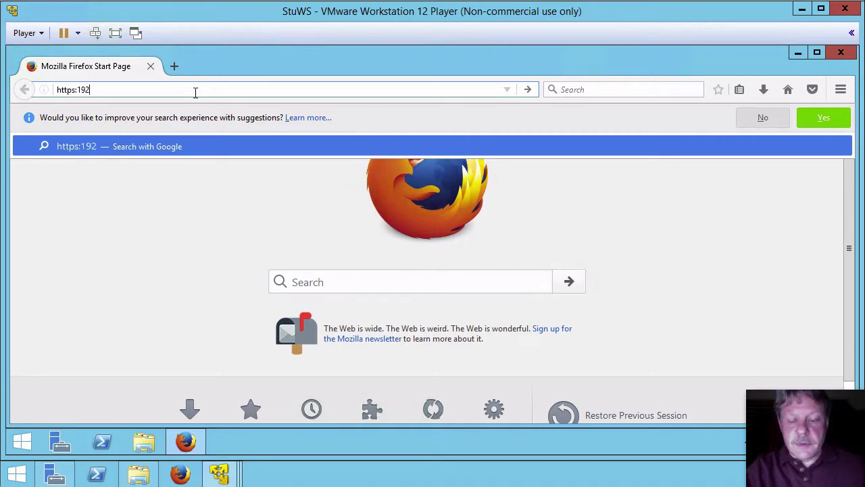
{"action": "type", "text": ".168.70"}
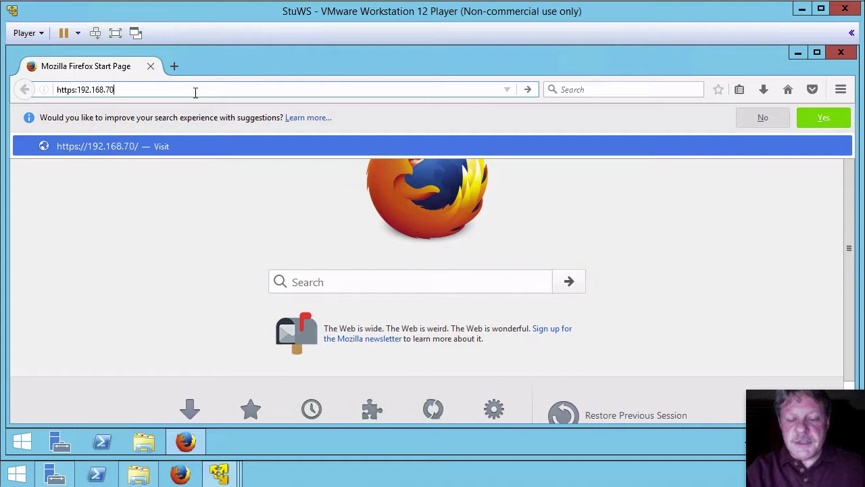
{"action": "type", "text": ".10"}
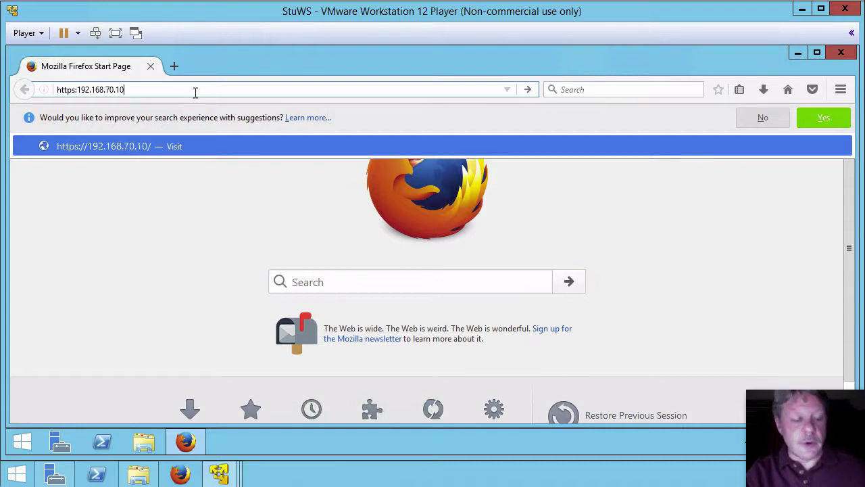
{"action": "type", "text": ":54"}
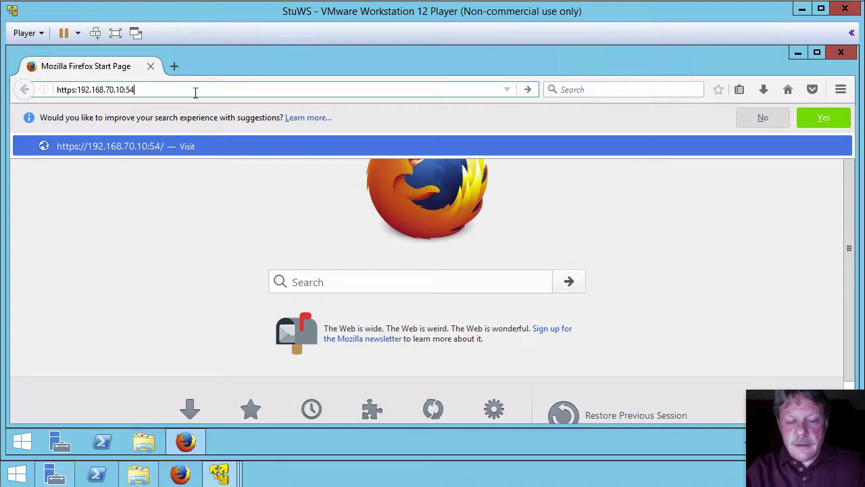
{"action": "type", "text": "80"}
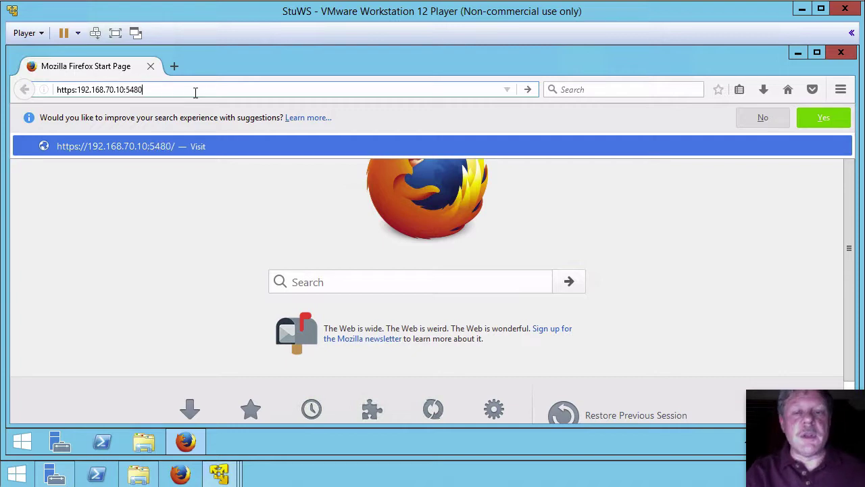
{"action": "key", "text": "Return"}
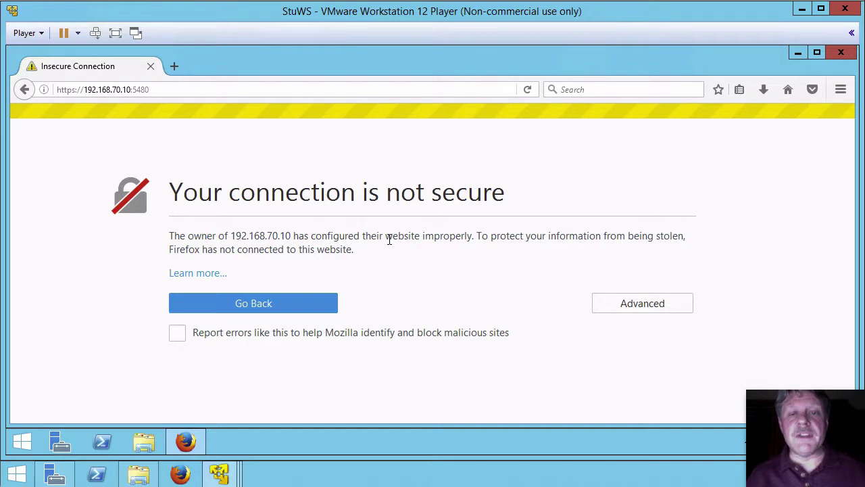
- Add a permanent certificate exception for the appliance site to reach its login page
{"action": "left_click", "coordinate": [631, 303]}
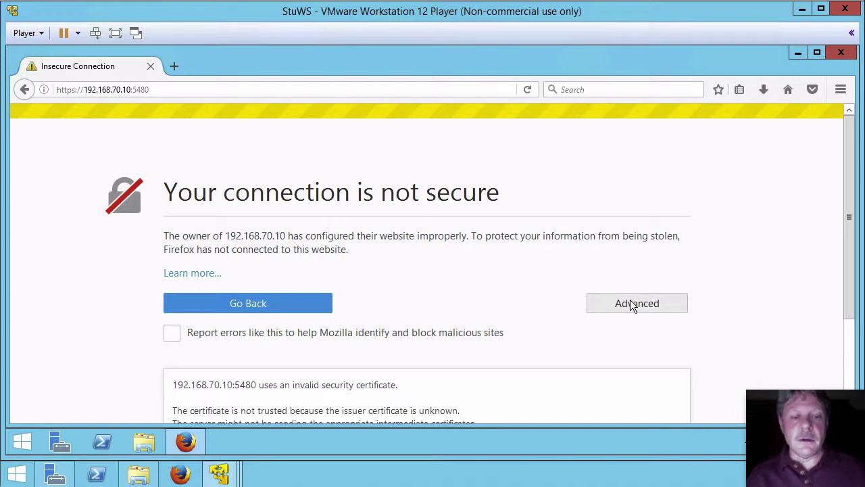
{"action": "scroll", "coordinate": [558, 303], "scroll_direction": "down", "scroll_amount": 3}
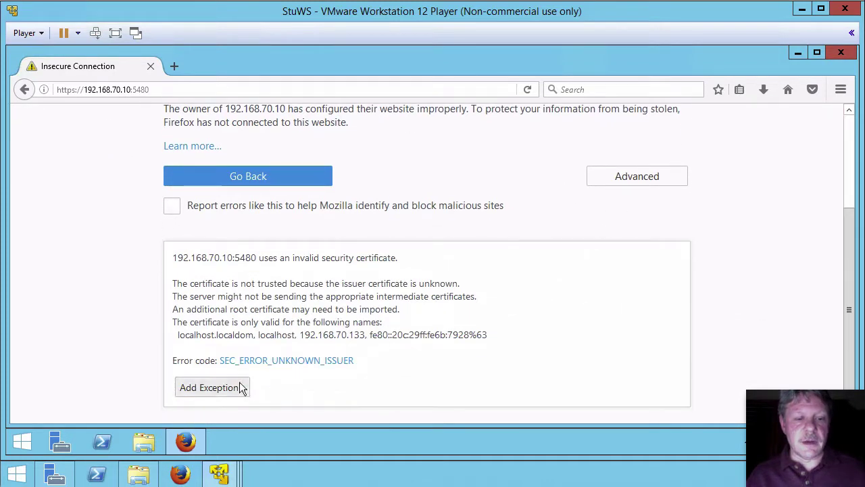
{"action": "left_click", "coordinate": [210, 387]}
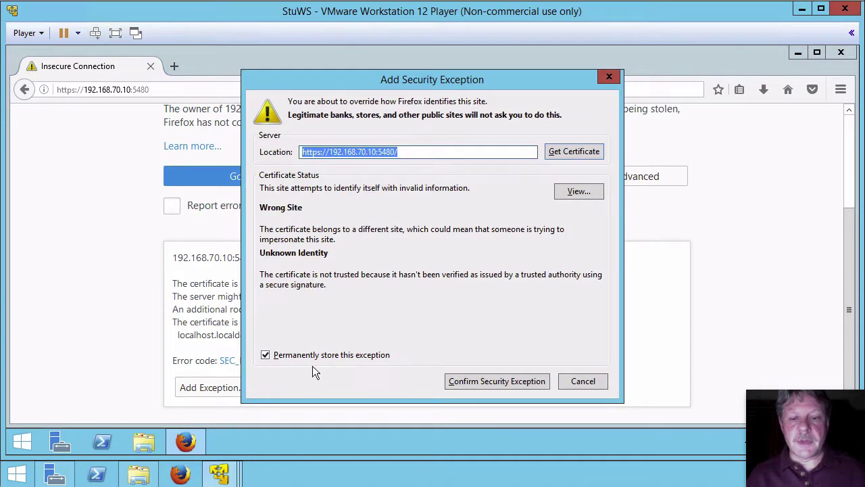
{"action": "left_click", "coordinate": [495, 382]}
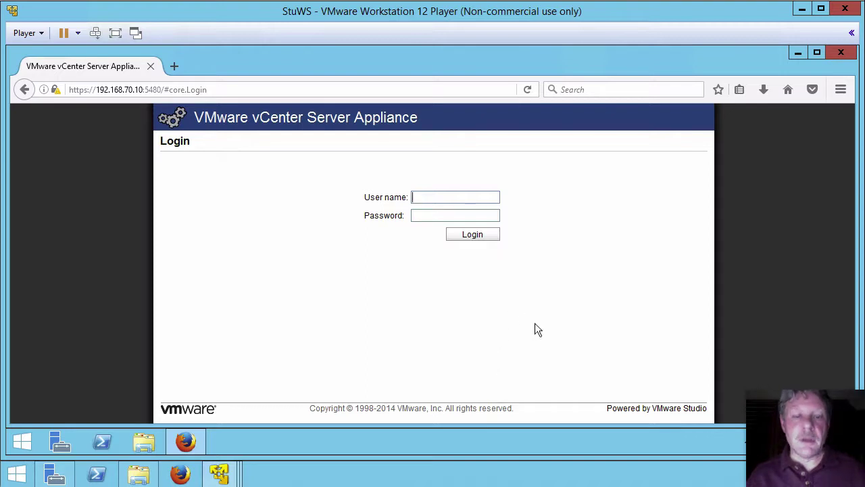
- Sign in to the appliance as root with the account password
{"action": "type", "text": "root"}
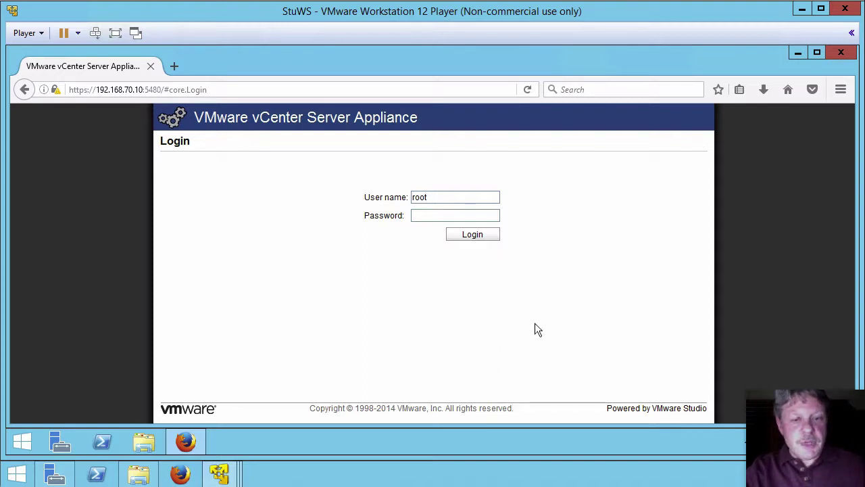
{"action": "key", "text": "Tab"}
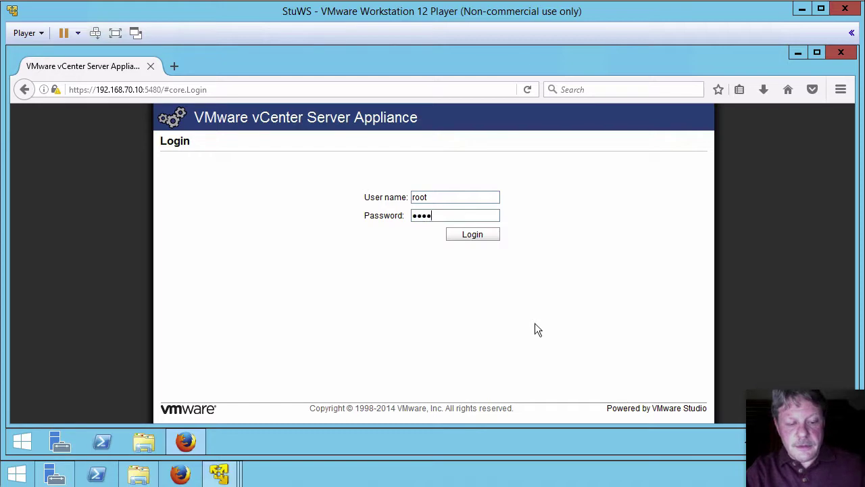
{"action": "key", "text": "Return"}
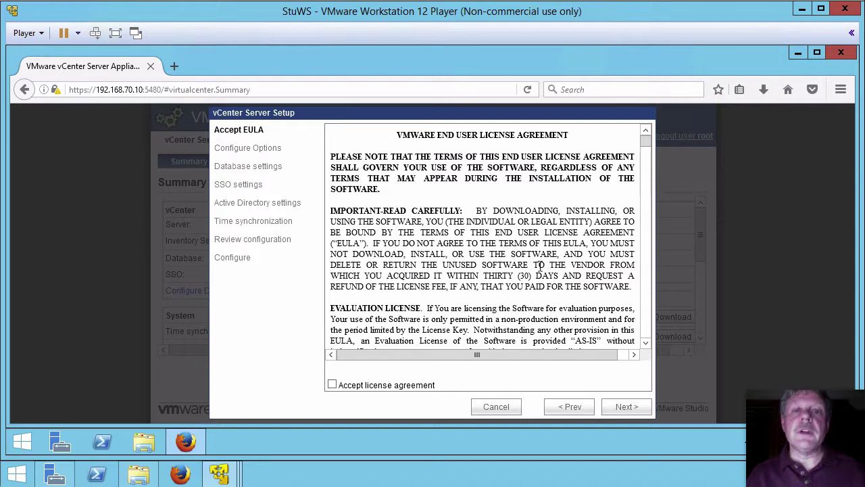
- Accept the EULA and start the vCenter setup using 'Configure with default settings'
{"action": "left_click", "coordinate": [332, 384]}
{"action": "left_click", "coordinate": [611, 409]}
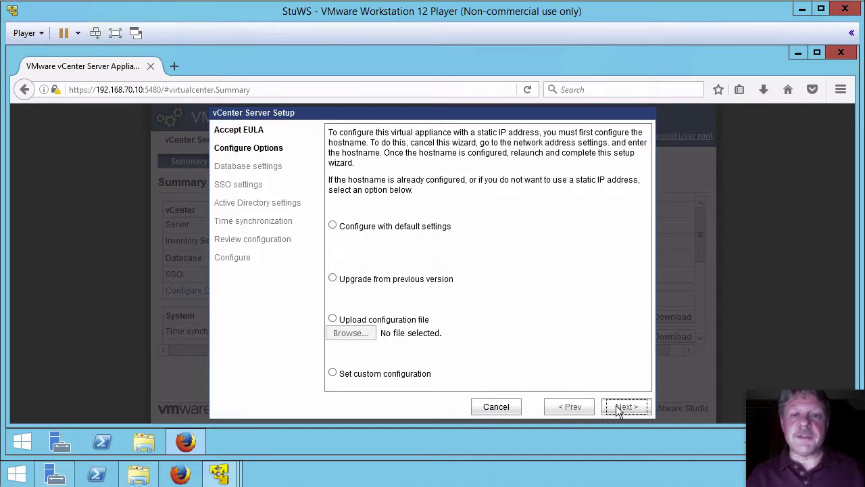
{"action": "left_click", "coordinate": [333, 226]}
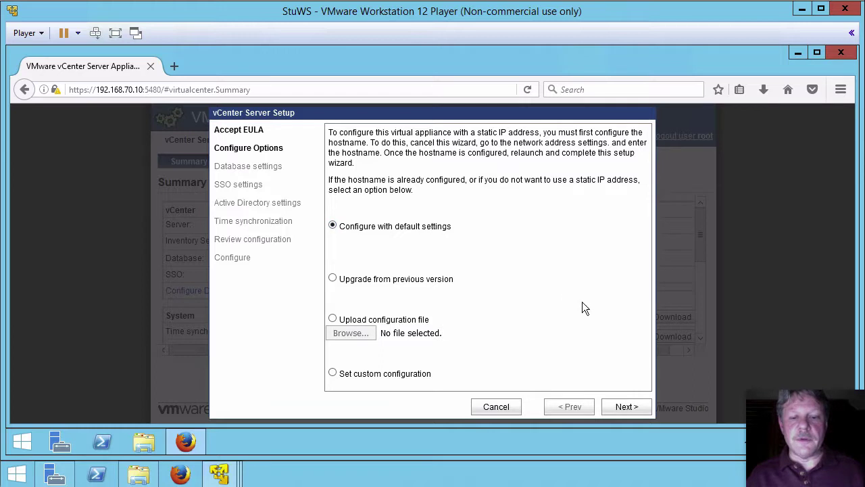
{"action": "left_click", "coordinate": [627, 406]}
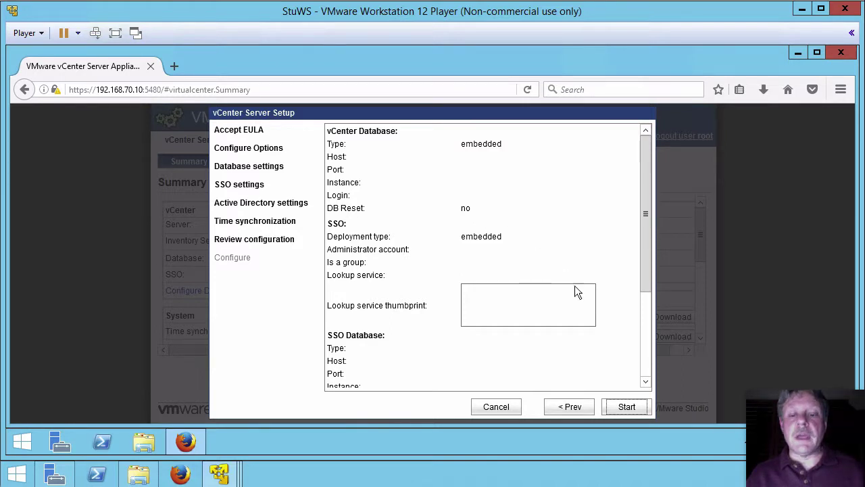
{"action": "left_click", "coordinate": [627, 407]}
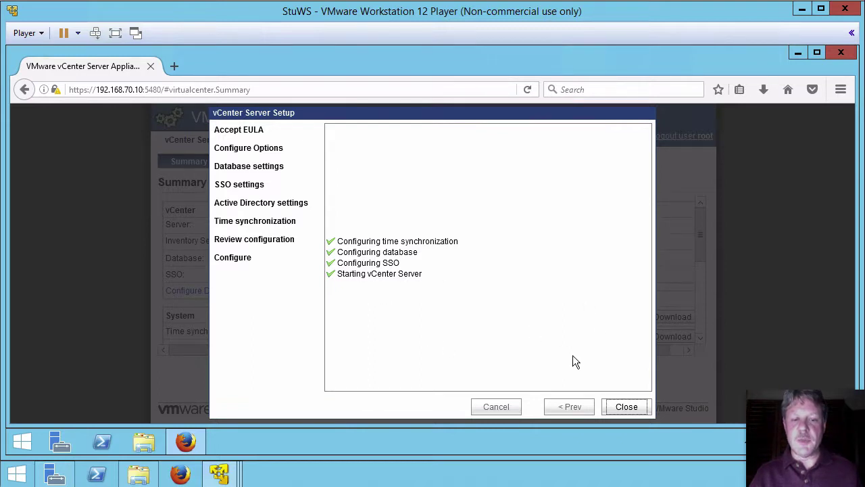
- Close the completed setup wizard, review the Network status, then go to the Admin page
{"action": "left_click", "coordinate": [622, 406]}
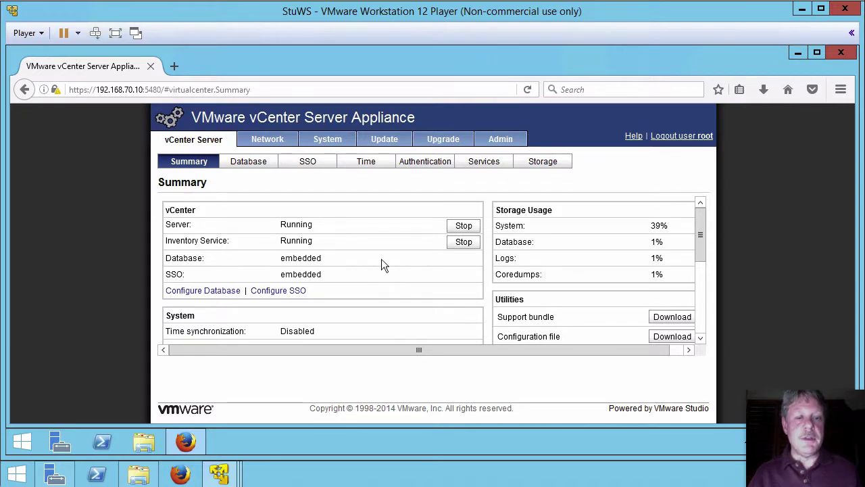
{"action": "left_click", "coordinate": [273, 142]}
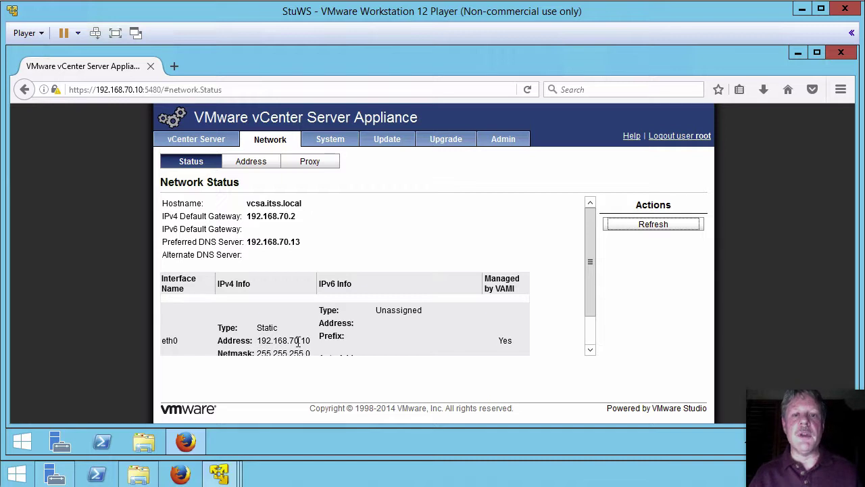
{"action": "left_click", "coordinate": [502, 141]}
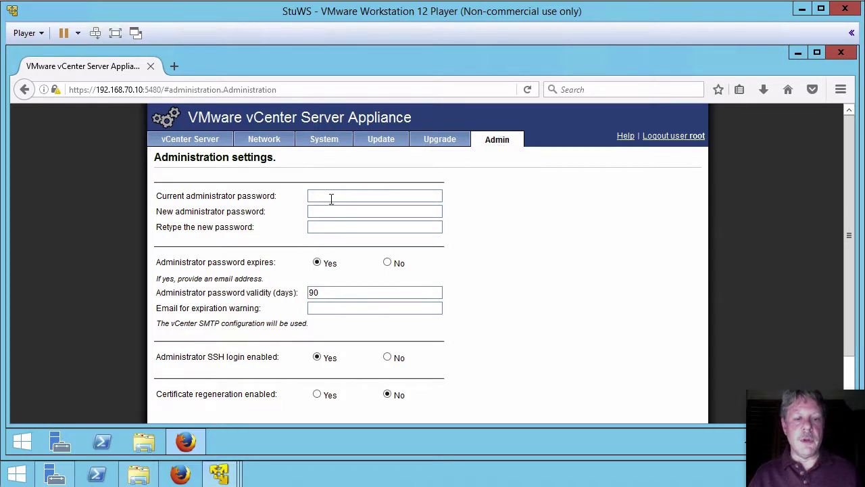
- Enter and confirm a new administrator password, disable password expiry, and submit the settings
{"action": "type", "text": "••••"}
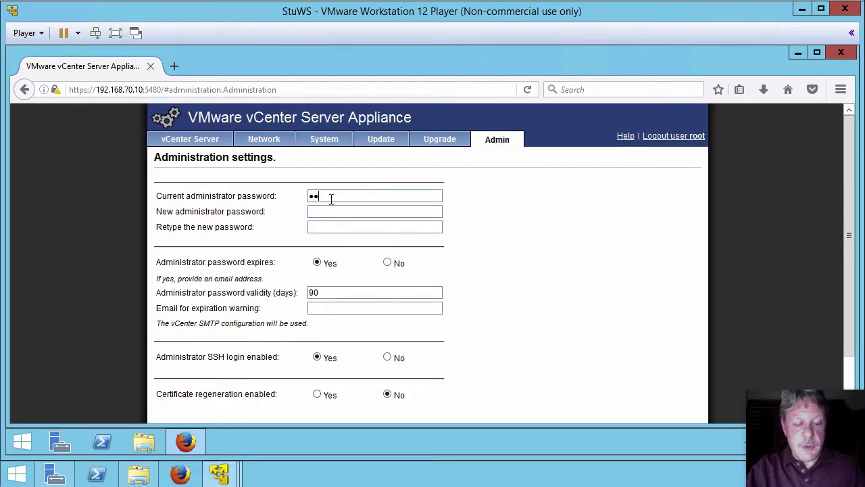
{"action": "type", "text": "••"}
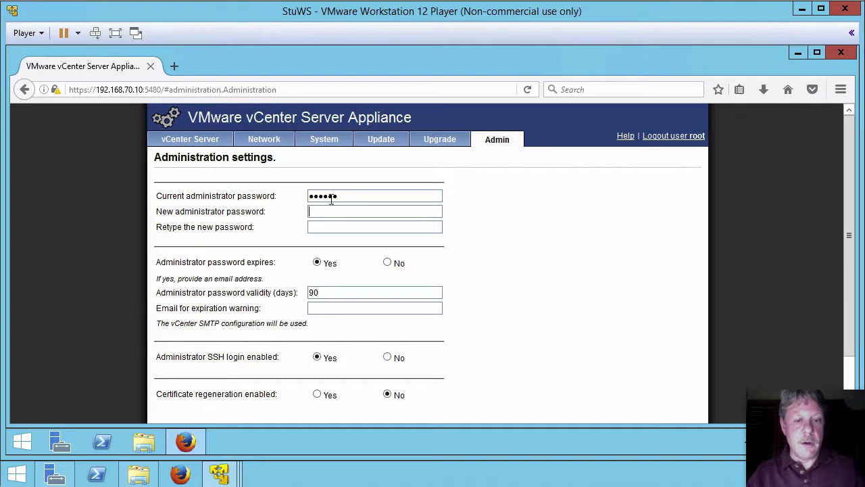
{"action": "type", "text": "••••••"}
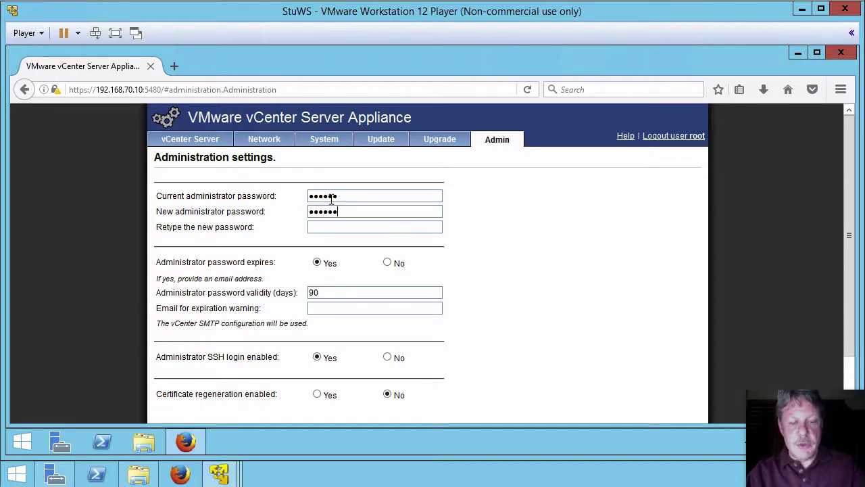
{"action": "type", "text": "••"}
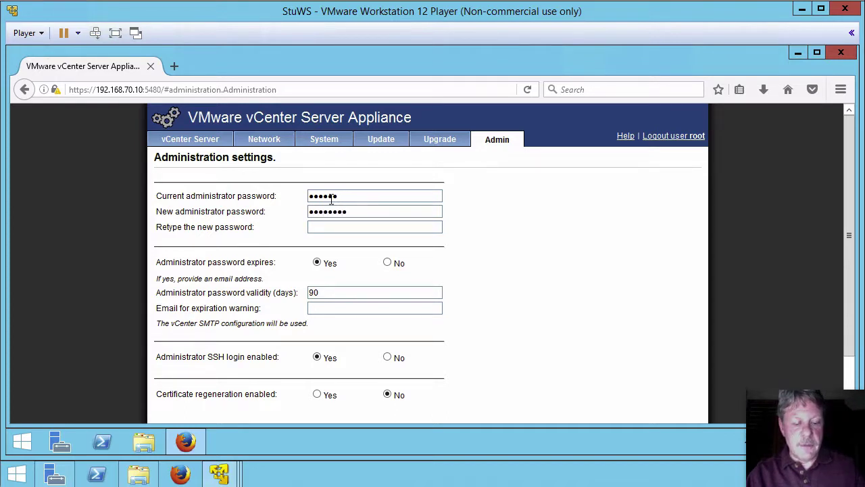
{"action": "key", "text": "Tab"}
{"action": "type", "text": "••••••••"}
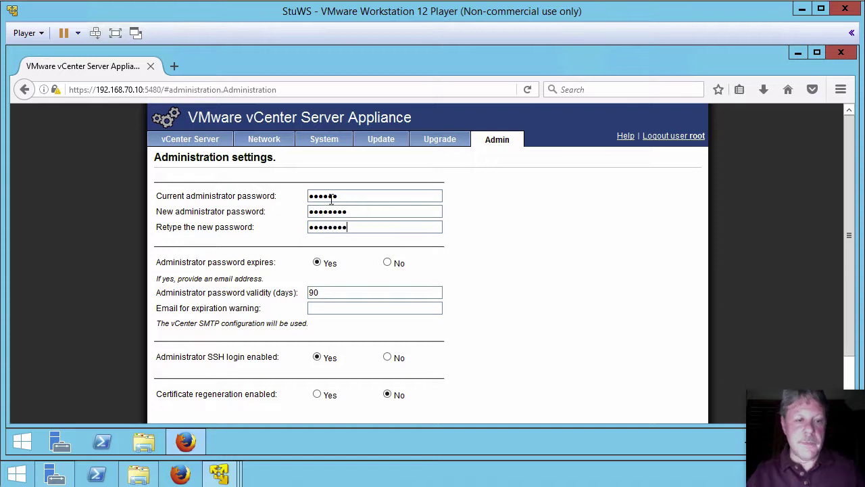
{"action": "left_click", "coordinate": [387, 263]}
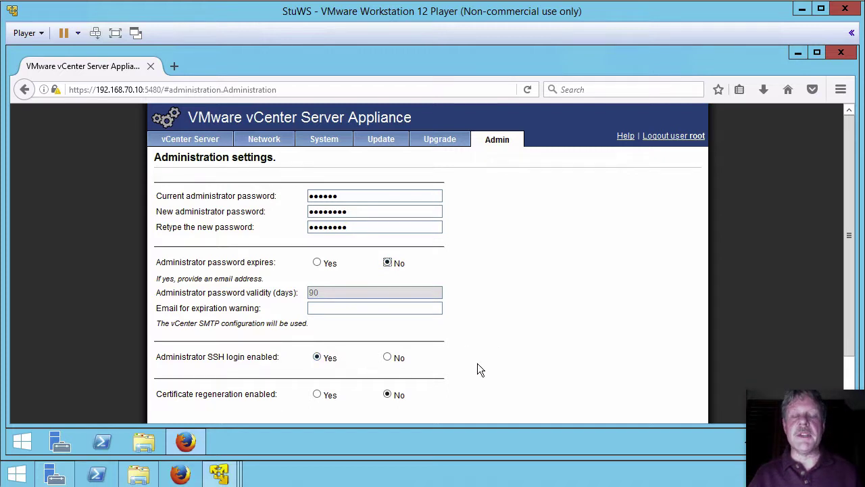
{"action": "scroll", "coordinate": [477, 369], "scroll_direction": "down", "scroll_amount": 2}
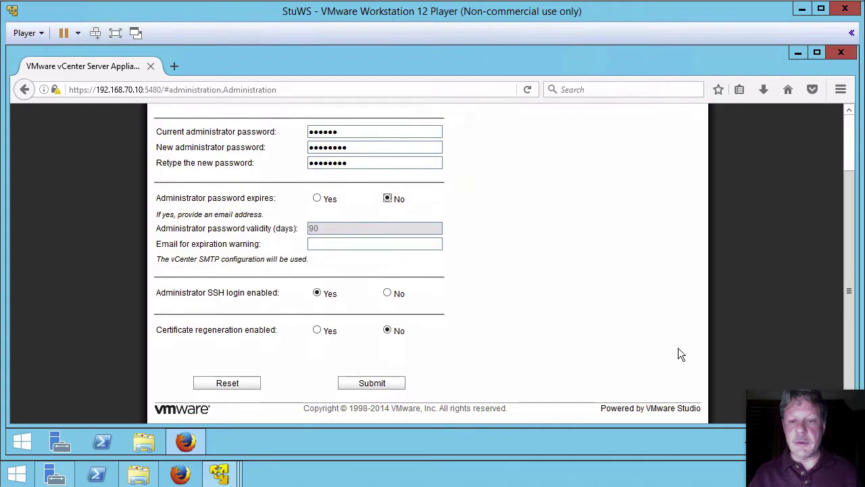
{"action": "left_click", "coordinate": [363, 384]}
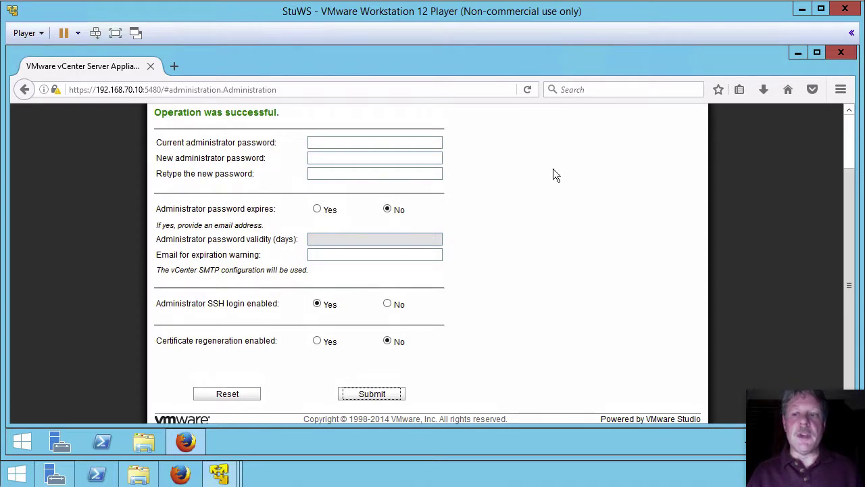
{"action": "left_click", "coordinate": [849, 141]}
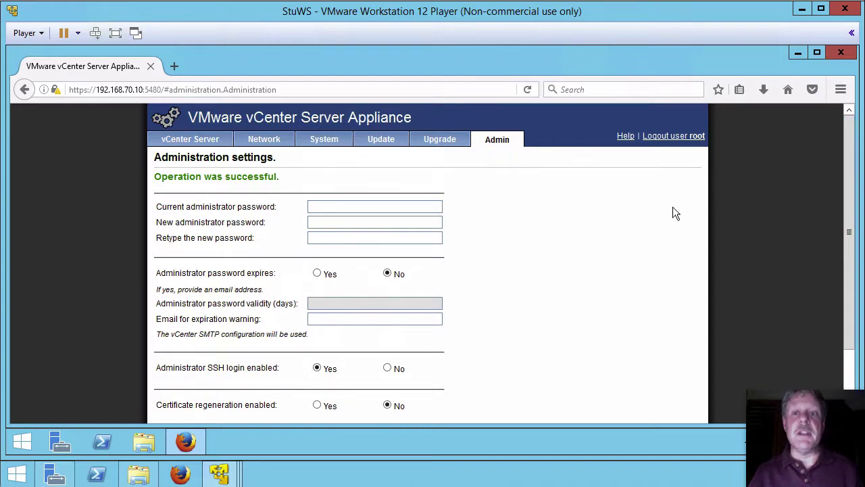
{"action": "left_click", "coordinate": [672, 137]}
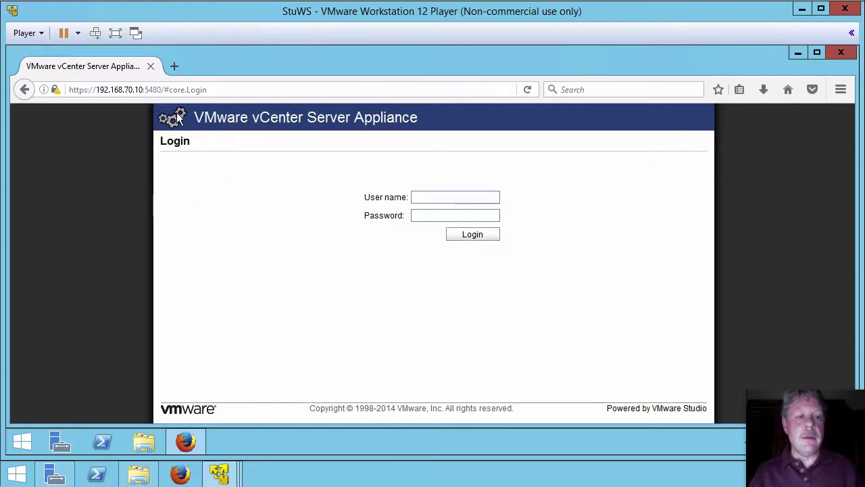
{"action": "left_click", "coordinate": [178, 67]}
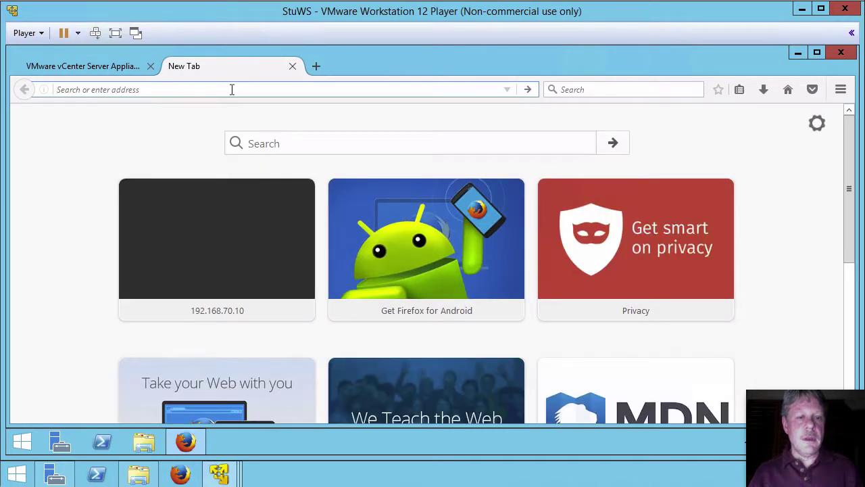
{"action": "type", "text": "htp"}
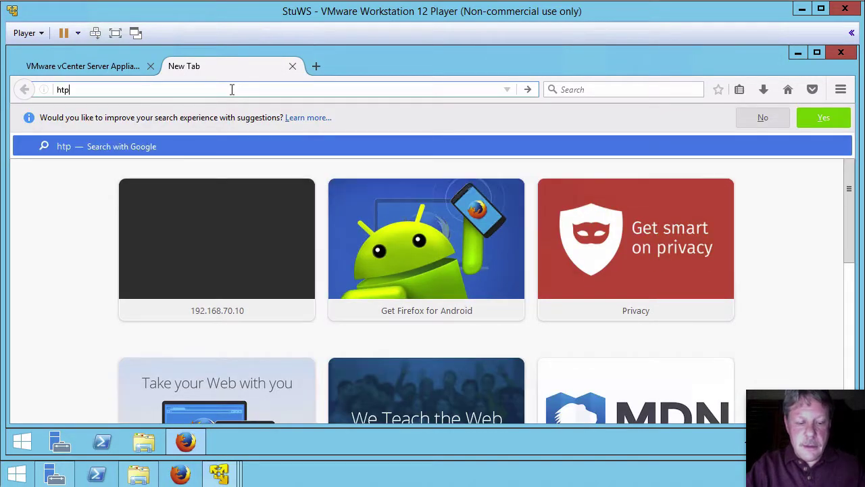
{"action": "type", "text": "ps://"}
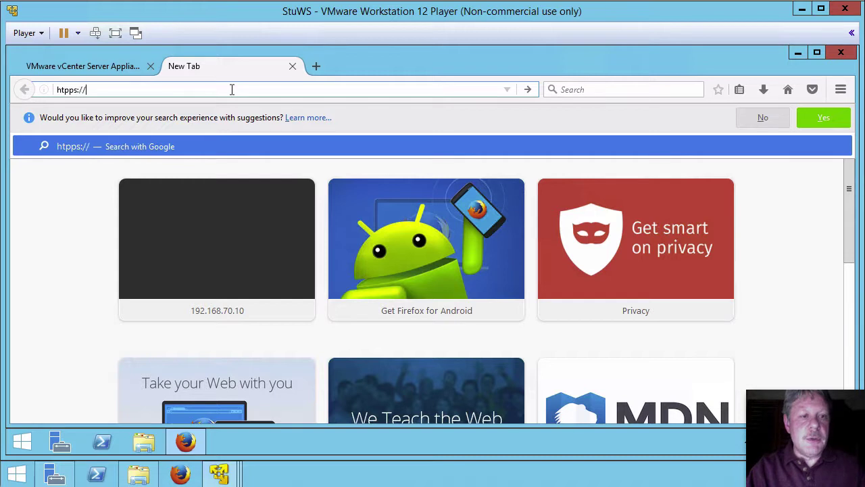
{"action": "type", "text": "192"}
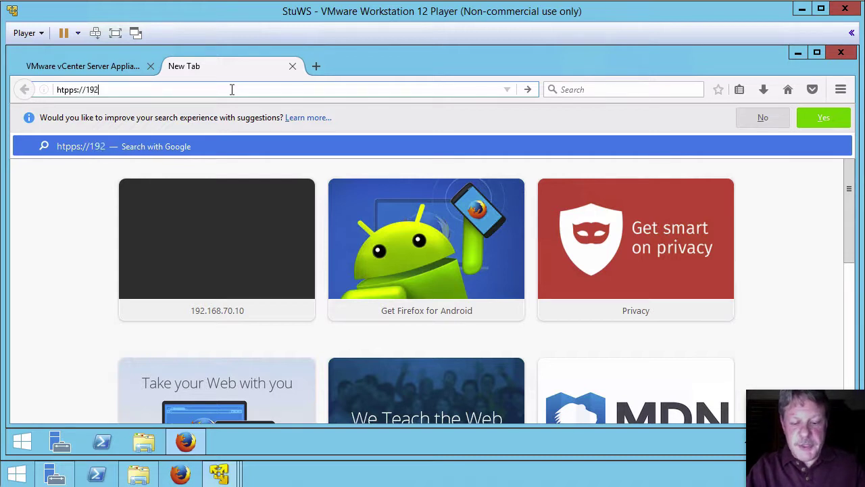
{"action": "type", "text": ".168."}
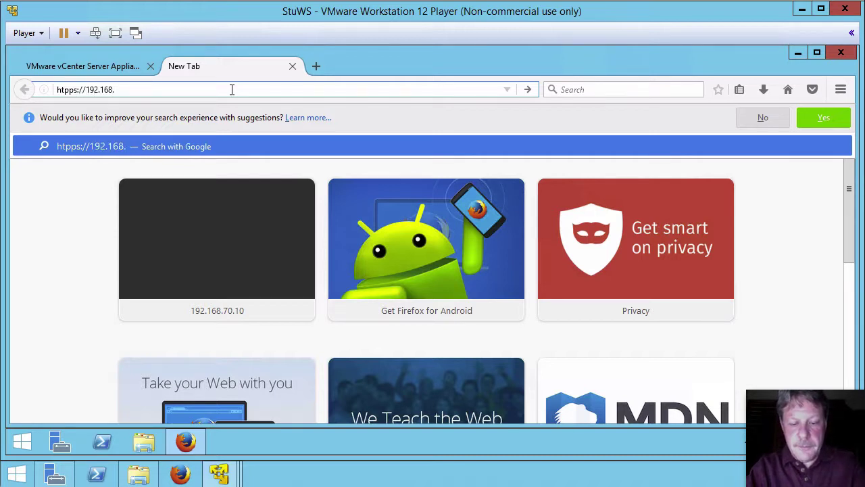
{"action": "type", "text": "70.10"}
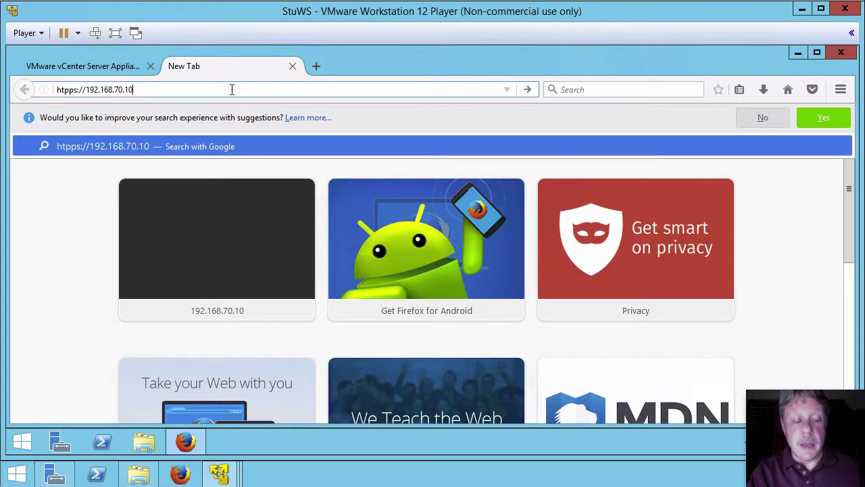
{"action": "type", "text": ":944"}
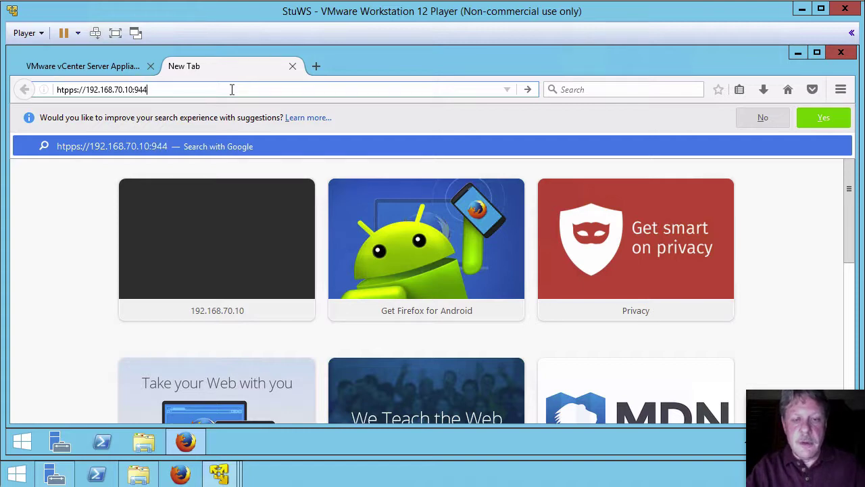
{"action": "type", "text": "3"}
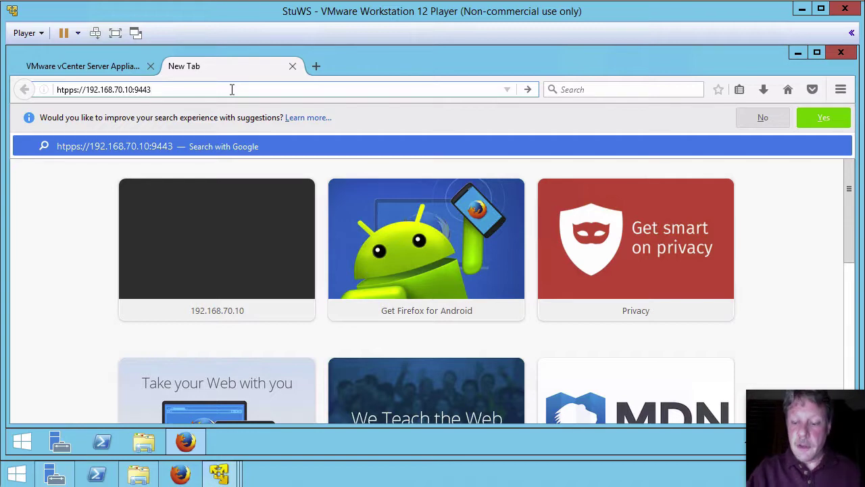
{"action": "key", "text": "Return"}
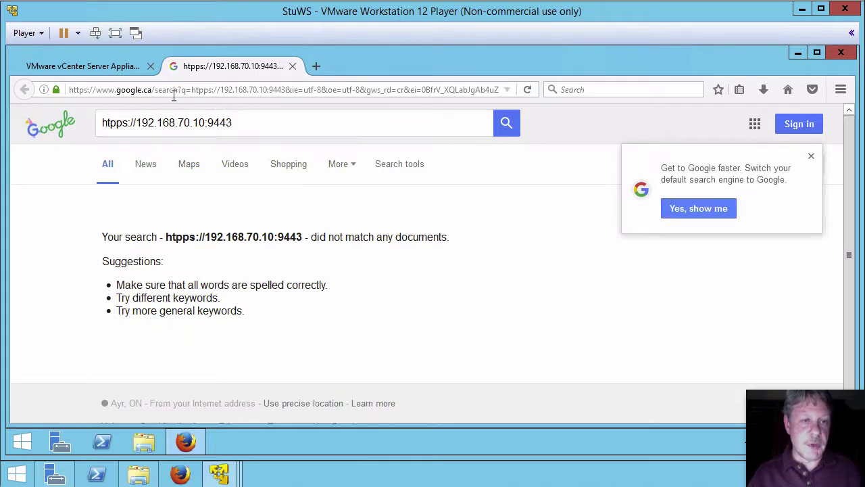
{"action": "left_click", "coordinate": [237, 89]}
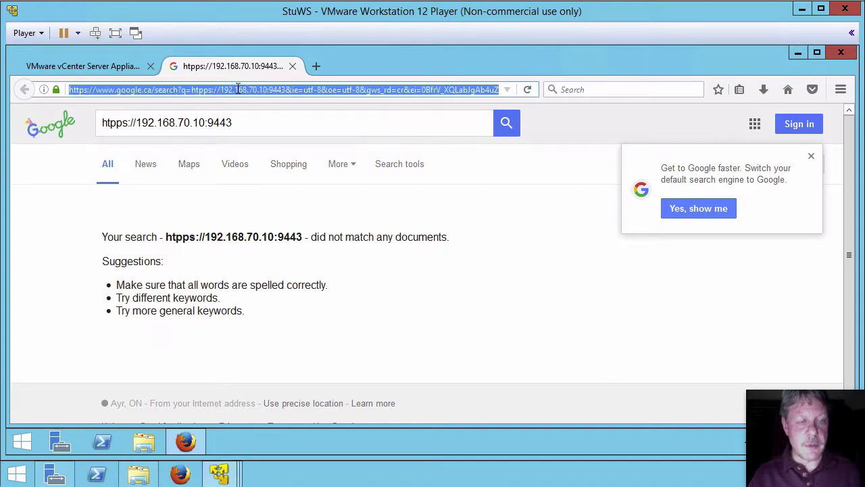
{"action": "type", "text": "https"}
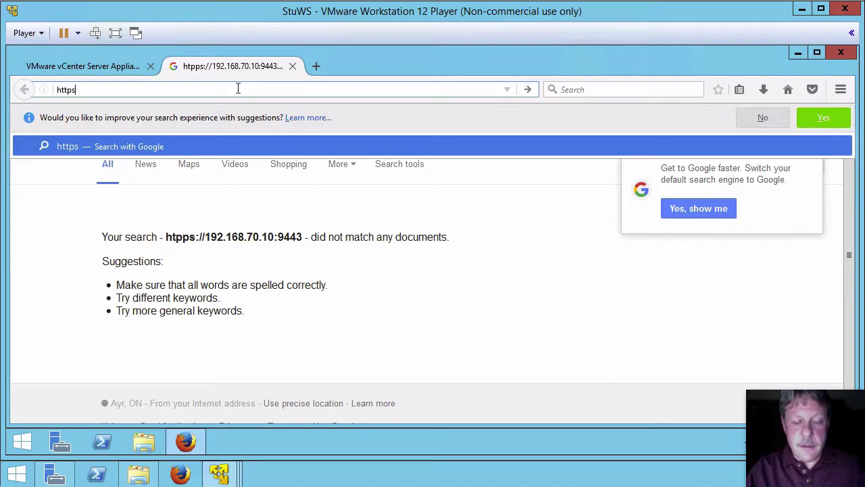
{"action": "type", "text": ":"}
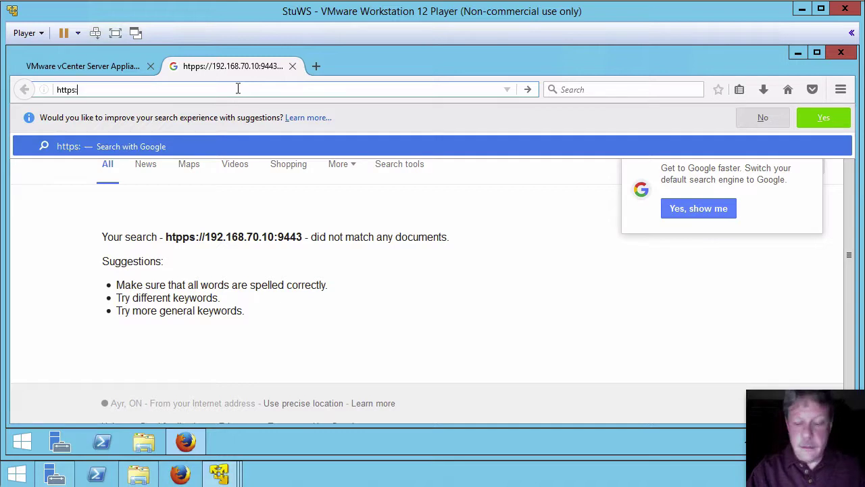
{"action": "type", "text": "//192.1"}
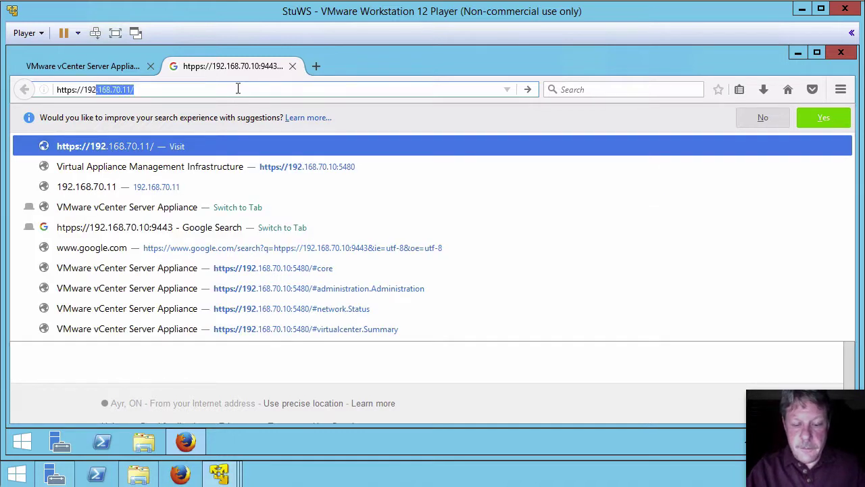
{"action": "type", "text": "68.70"}
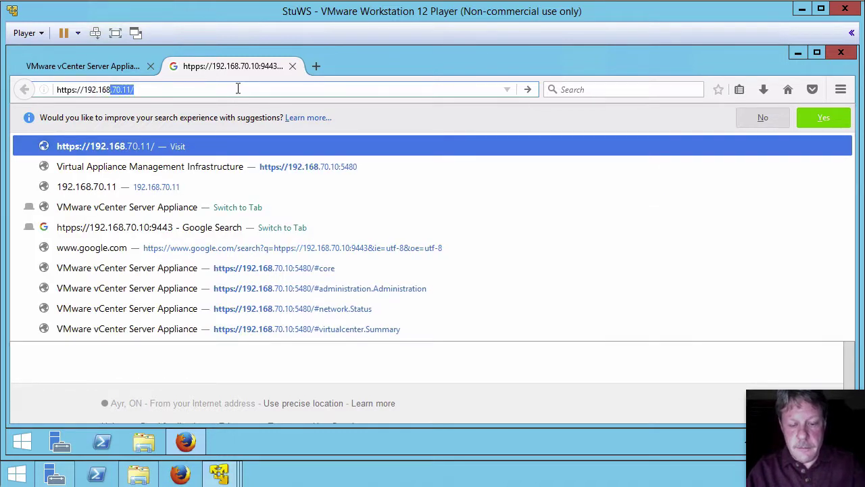
{"action": "type", "text": ".10"}
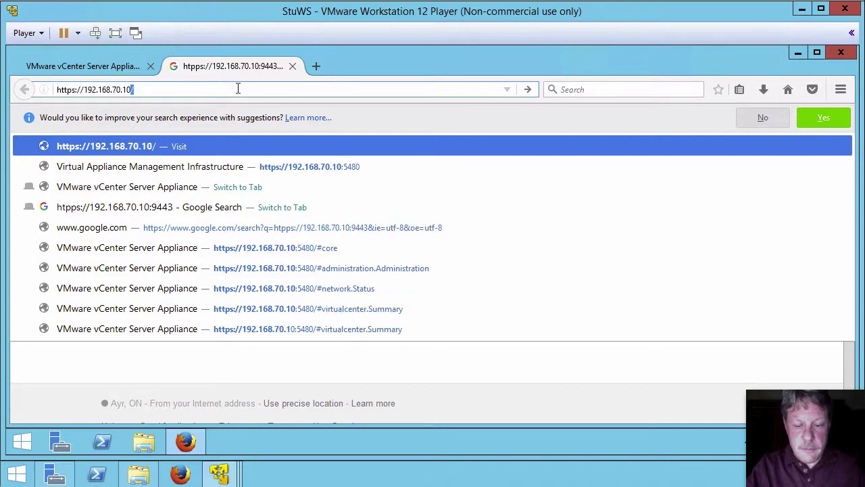
{"action": "type", "text": ":9443"}
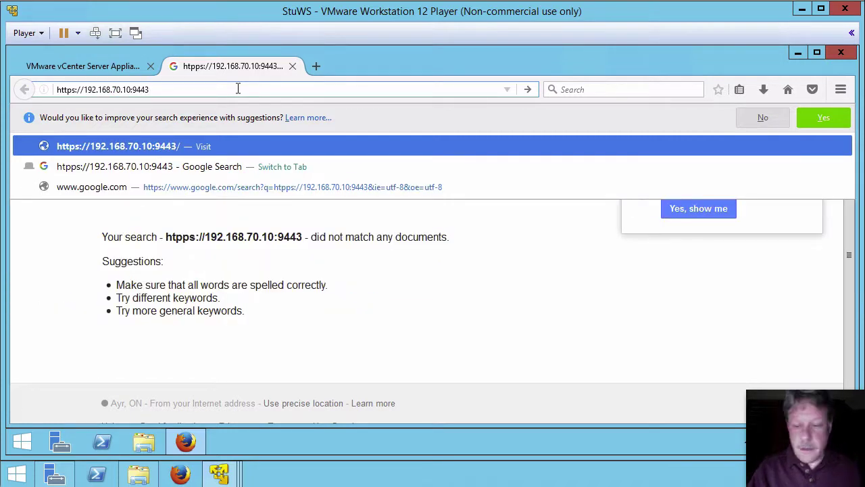
{"action": "key", "text": "Return"}
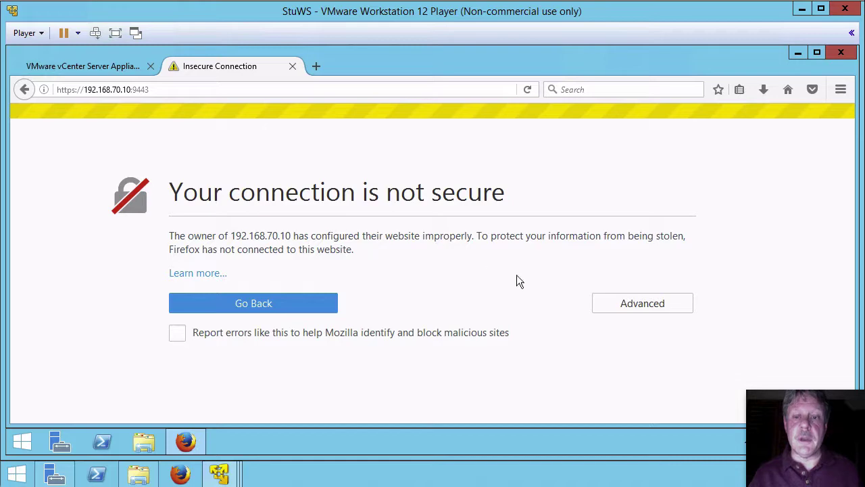
- Permanently trust the 192.168.70.10:9443 certificate via a confirmed security exception
{"action": "left_click", "coordinate": [616, 300]}
{"action": "scroll", "coordinate": [475, 332], "scroll_direction": "down", "scroll_amount": 3}
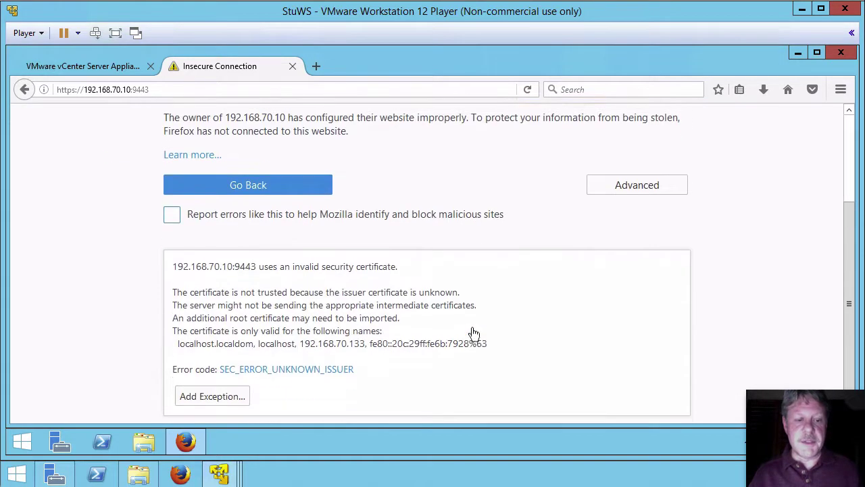
{"action": "left_click", "coordinate": [239, 389]}
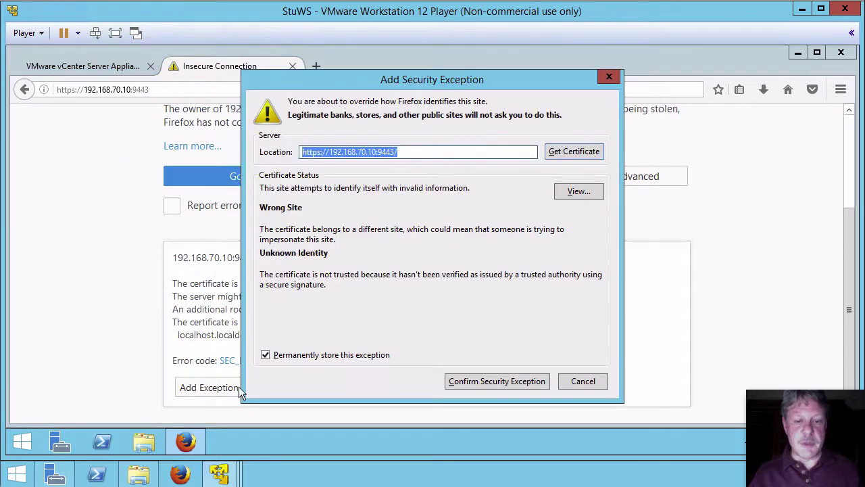
{"action": "left_click", "coordinate": [517, 381]}
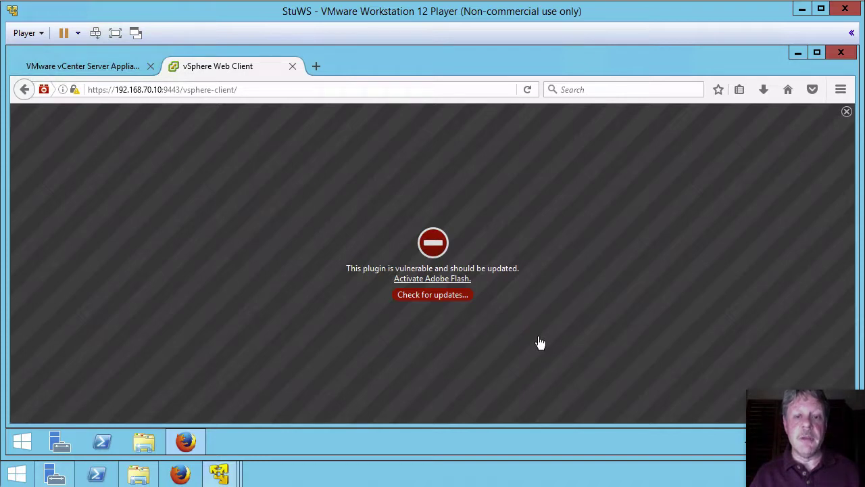
- Set Adobe Flash and VMware Remote Console to 'Allow and Remember' for the Web Client site
{"action": "left_click", "coordinate": [451, 283]}
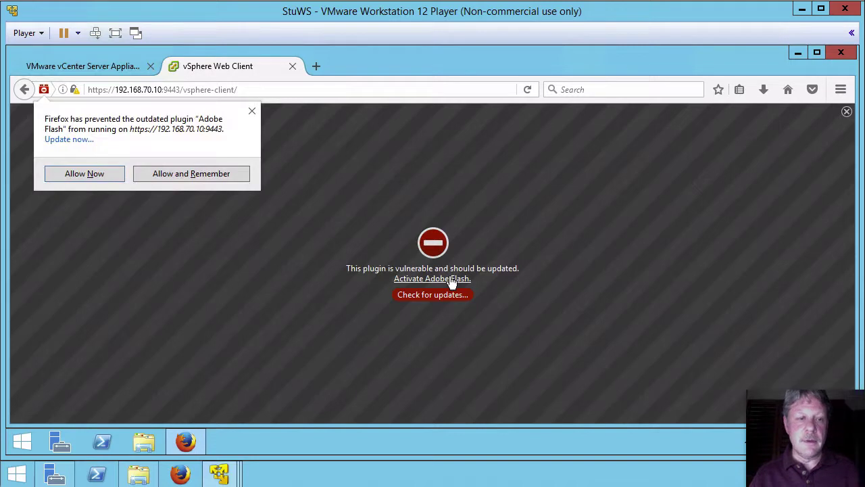
{"action": "left_click", "coordinate": [218, 175]}
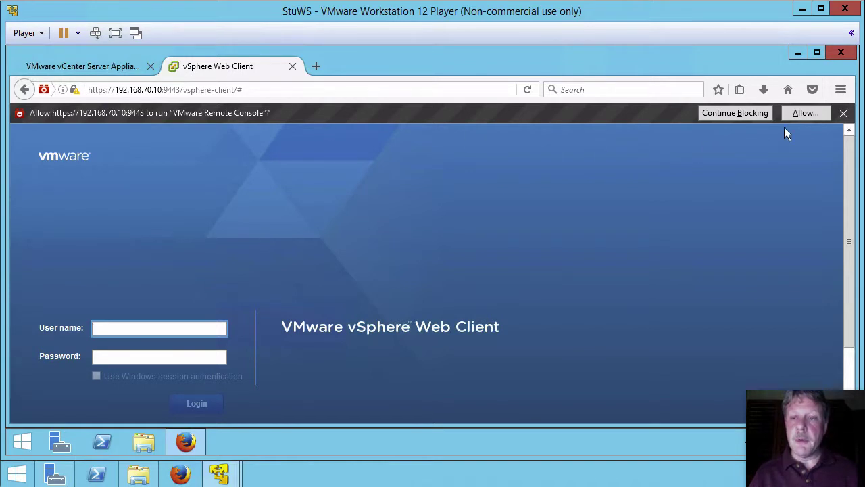
{"action": "left_click", "coordinate": [805, 113]}
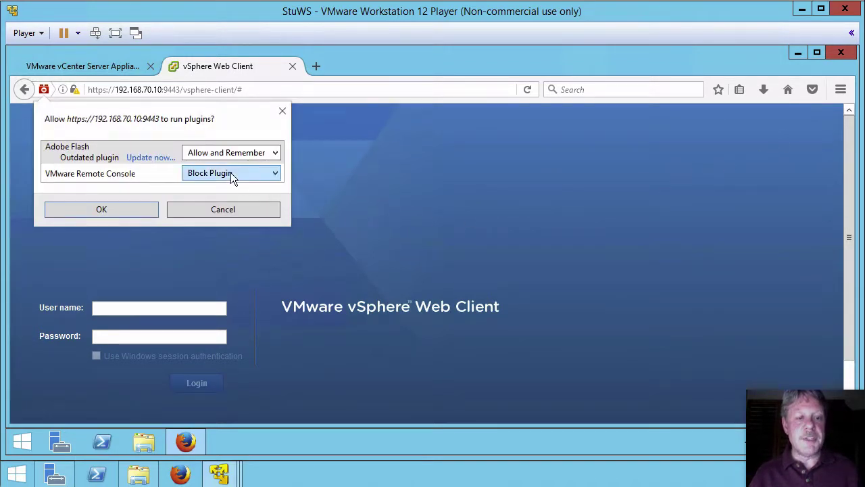
{"action": "left_click", "coordinate": [273, 175]}
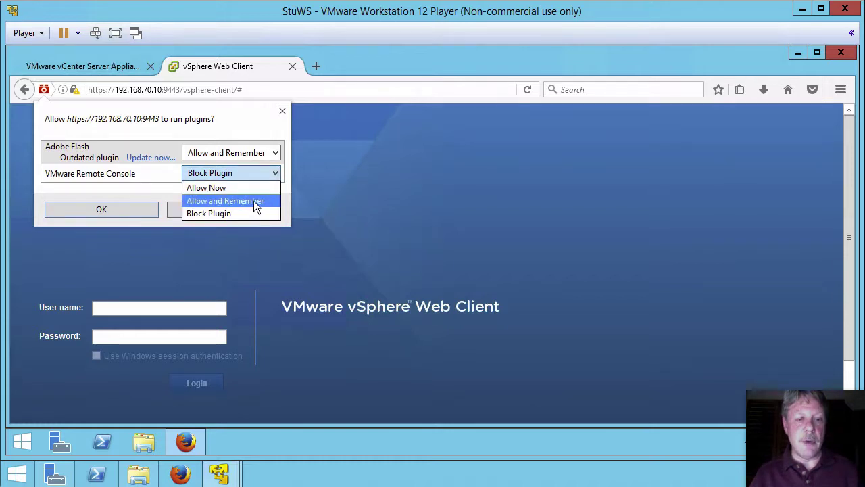
{"action": "left_click", "coordinate": [255, 201]}
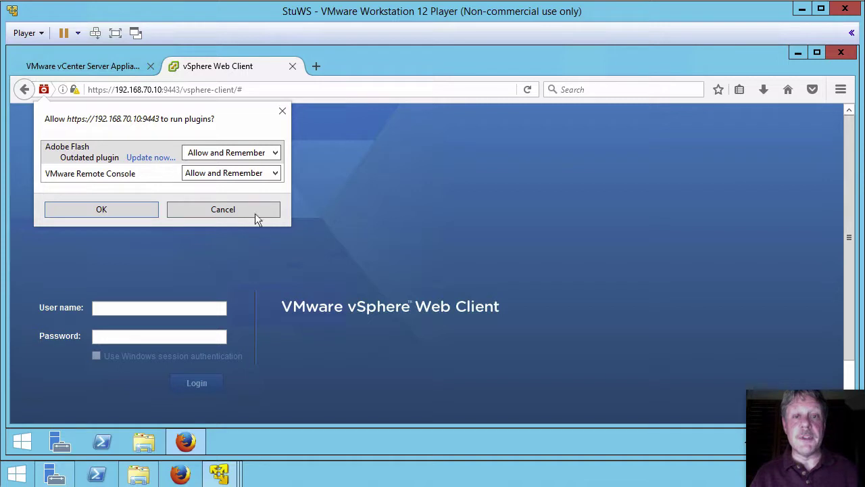
{"action": "left_click", "coordinate": [101, 209]}
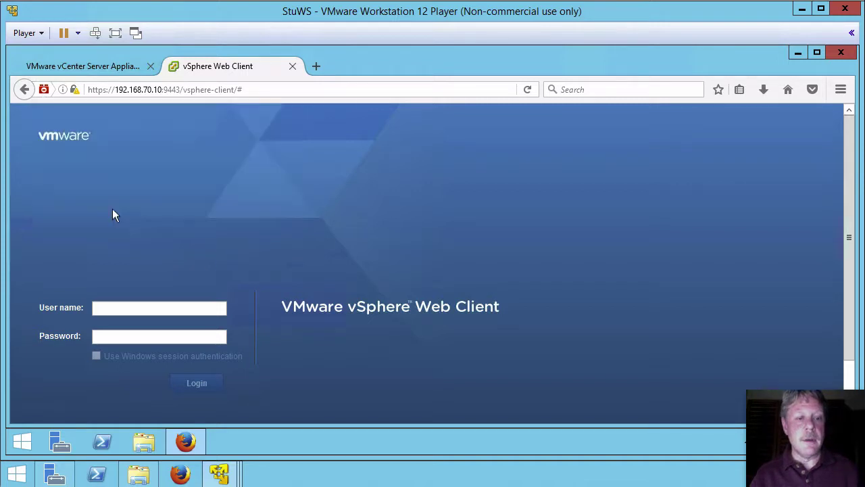
- Log in to the vSphere Web Client as root with the account password
{"action": "left_click", "coordinate": [160, 309]}
{"action": "type", "text": "root"}
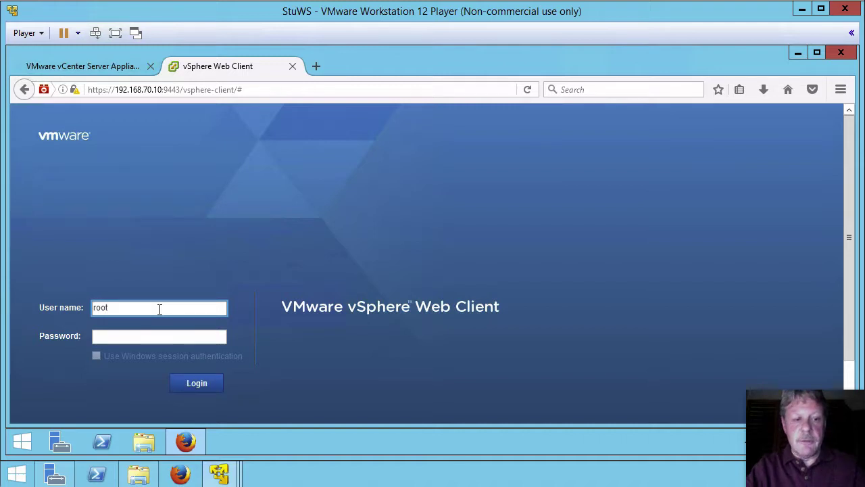
{"action": "key", "text": "Tab"}
{"action": "type", "text": "***"}
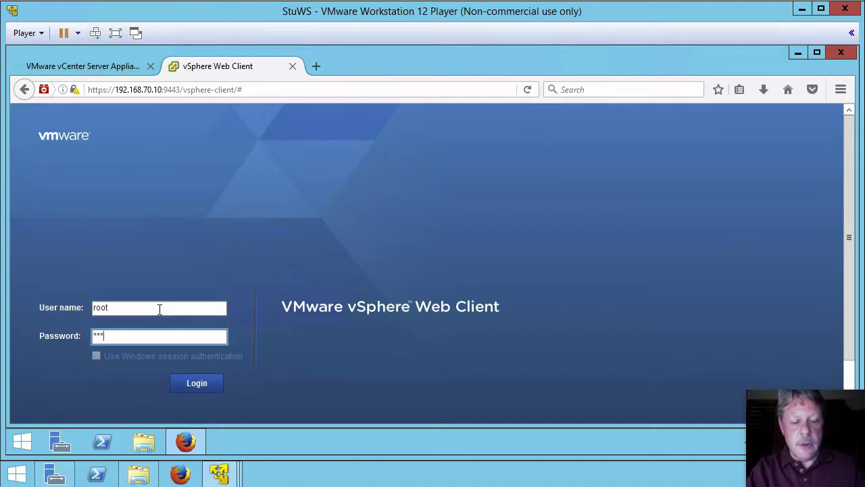
{"action": "type", "text": "*****"}
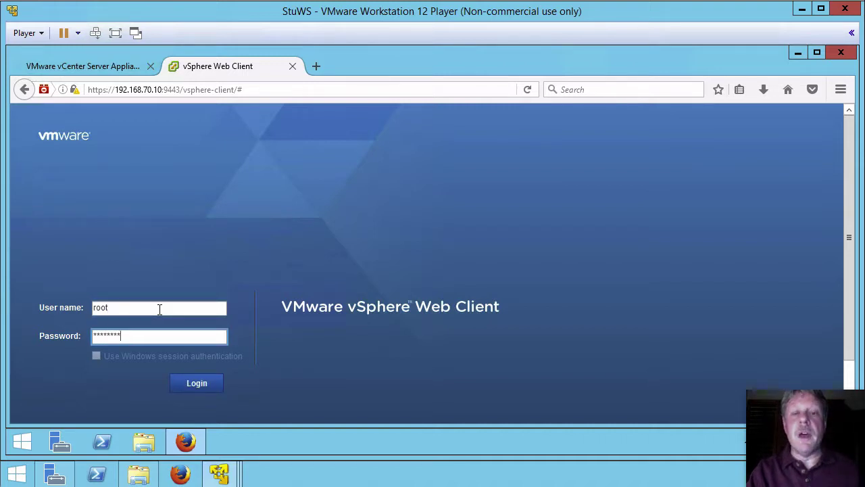
{"action": "key", "text": "Return"}
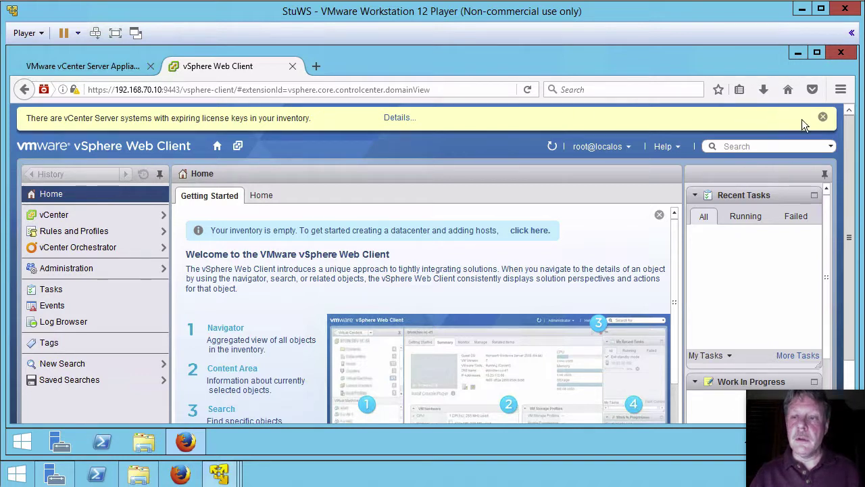
- Dismiss the expiring license keys warning and go from Home to the Licenses page
{"action": "left_click", "coordinate": [823, 117]}
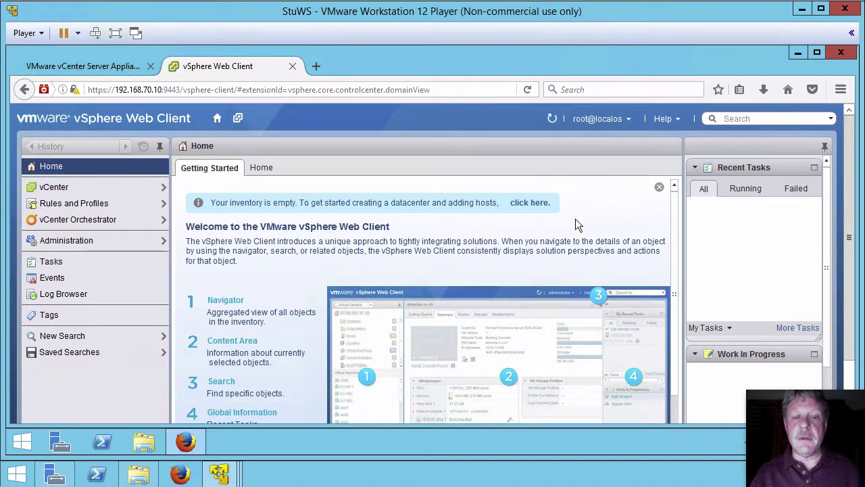
{"action": "left_click", "coordinate": [262, 168]}
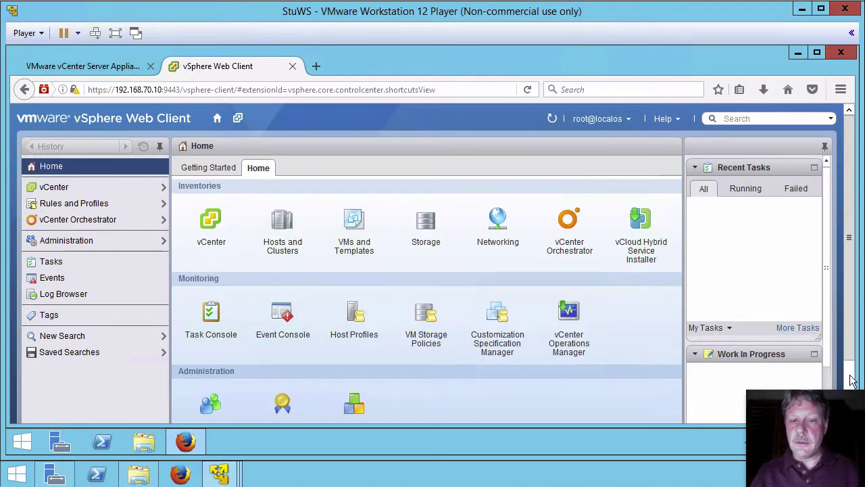
{"action": "scroll", "coordinate": [414, 356], "scroll_direction": "down", "scroll_amount": 2}
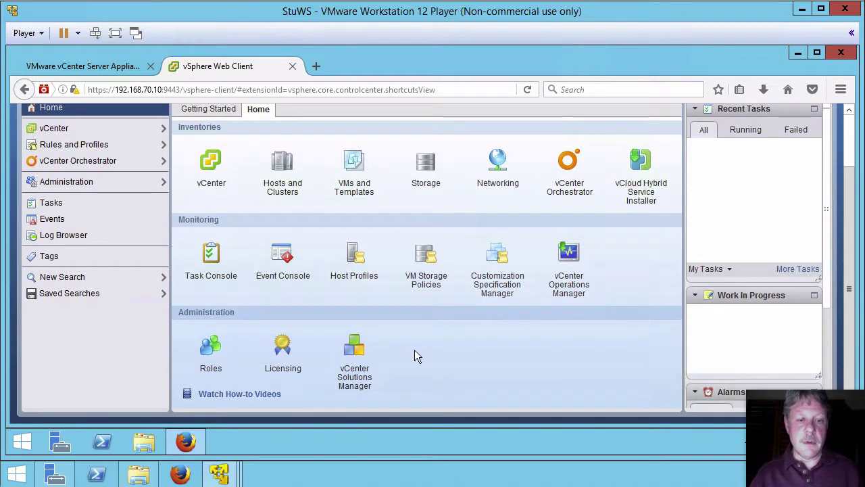
{"action": "left_click", "coordinate": [284, 347]}
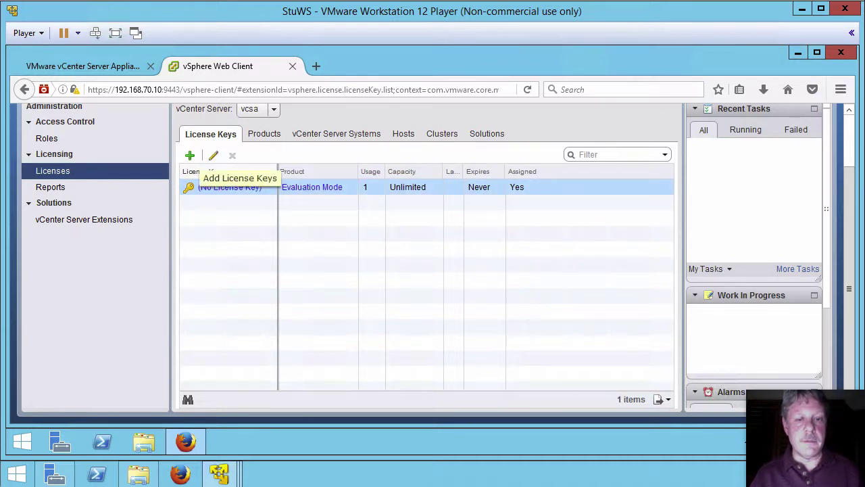
- Start a new license and enter the vCenter license key in the wizard's text area
{"action": "left_click", "coordinate": [190, 157]}
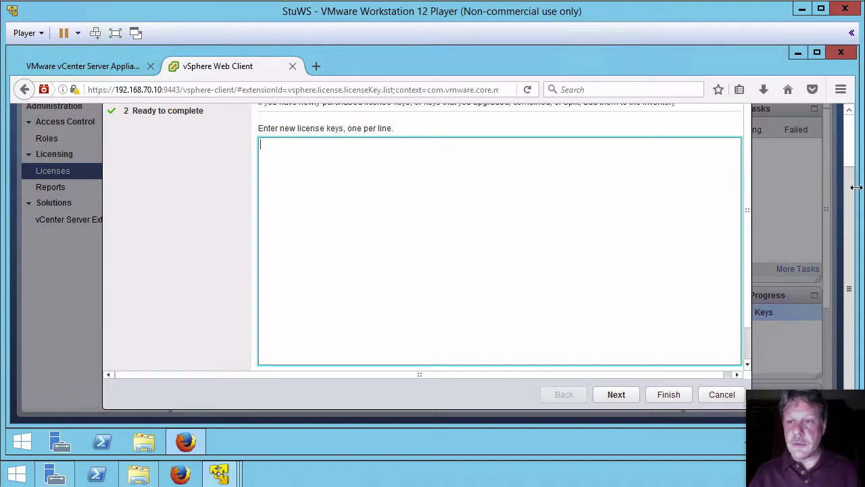
{"action": "scroll", "coordinate": [852, 182], "scroll_direction": "up", "scroll_amount": 1}
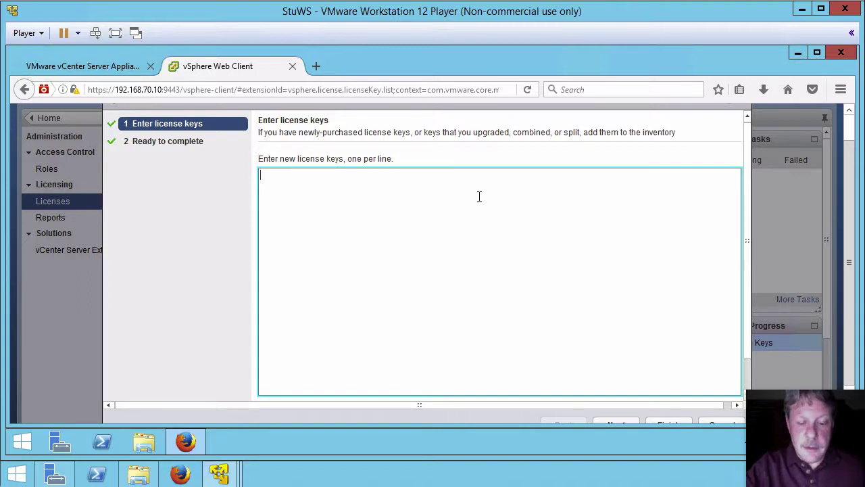
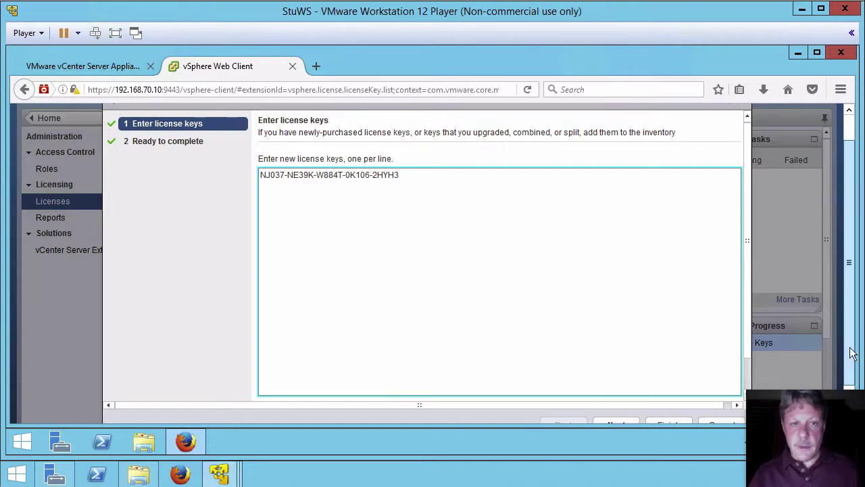
{"action": "scroll", "coordinate": [852, 363], "scroll_direction": "down", "scroll_amount": 1}
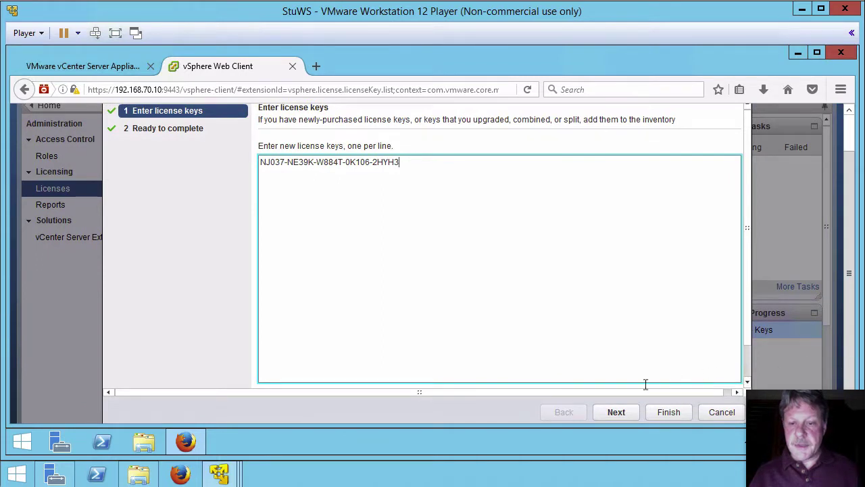
- Validate and add the vCenter Server 5 Standard key: 4 instances, expiring 7/23/2017
{"action": "left_click", "coordinate": [616, 412]}
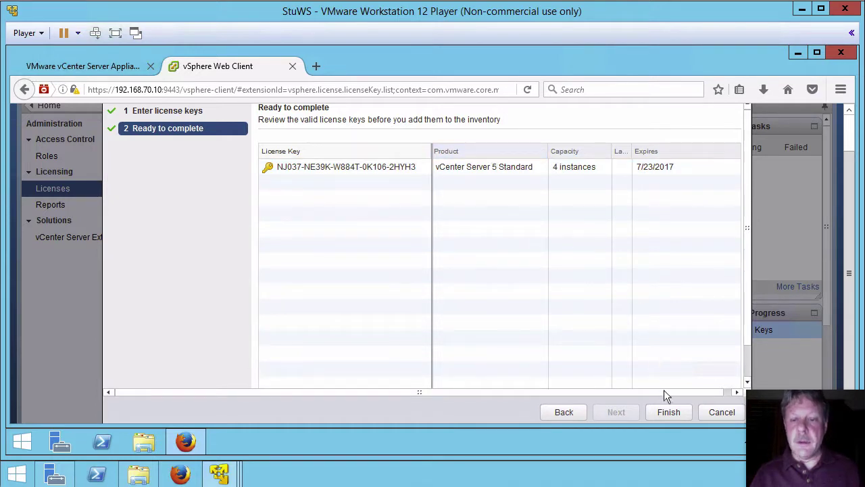
{"action": "left_click", "coordinate": [668, 412]}
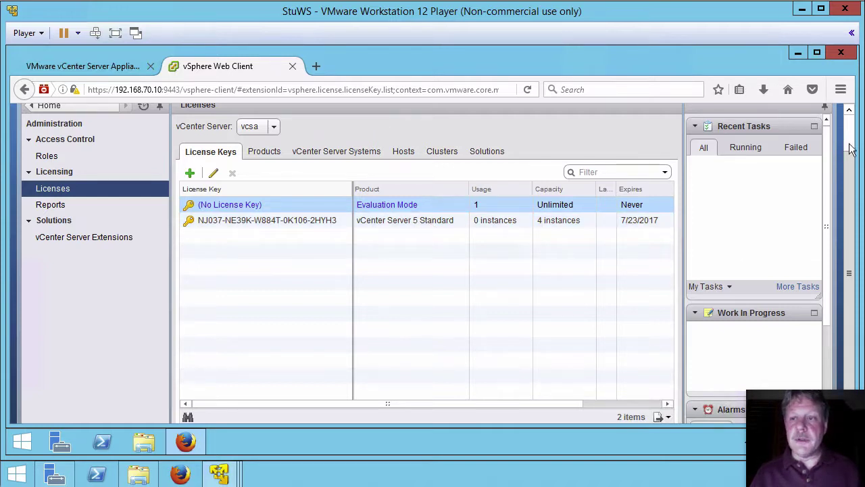
{"action": "scroll", "coordinate": [851, 150], "scroll_direction": "up", "scroll_amount": 1}
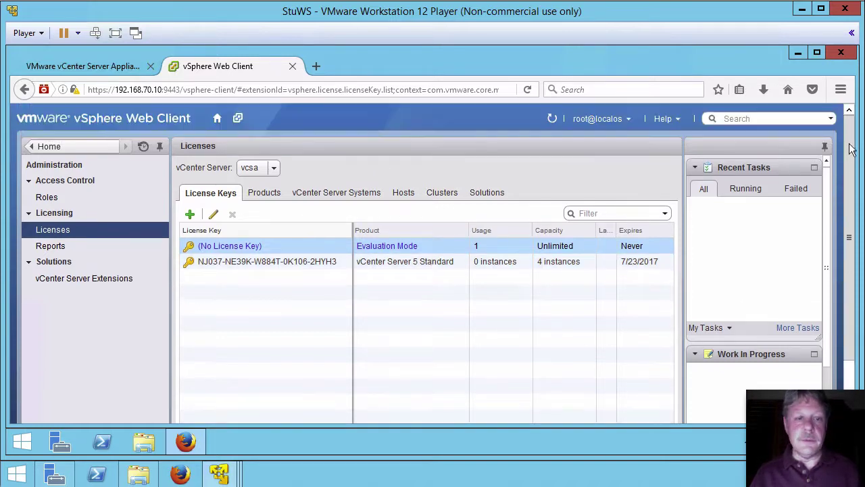
- In Hosts and Clusters, create a datacenter named 'Training' under vcsa
{"action": "left_click", "coordinate": [217, 119]}
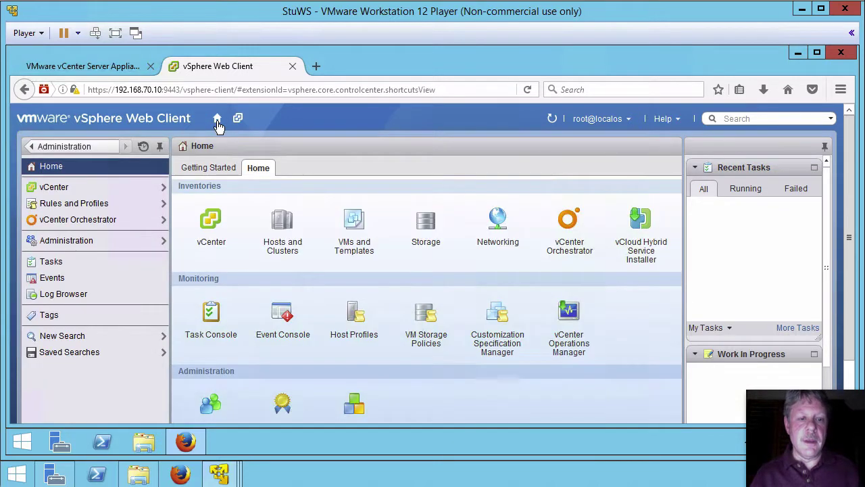
{"action": "left_click", "coordinate": [287, 221]}
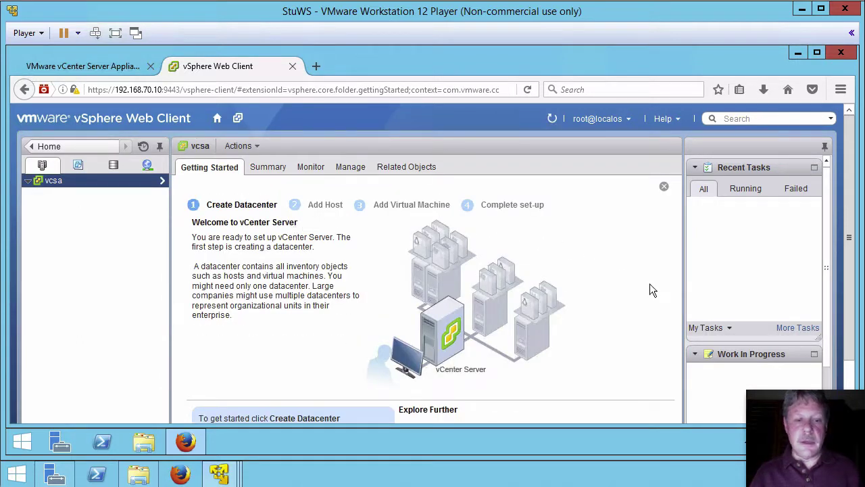
{"action": "left_click_drag", "start_coordinate": [850, 249], "coordinate": [850, 292]}
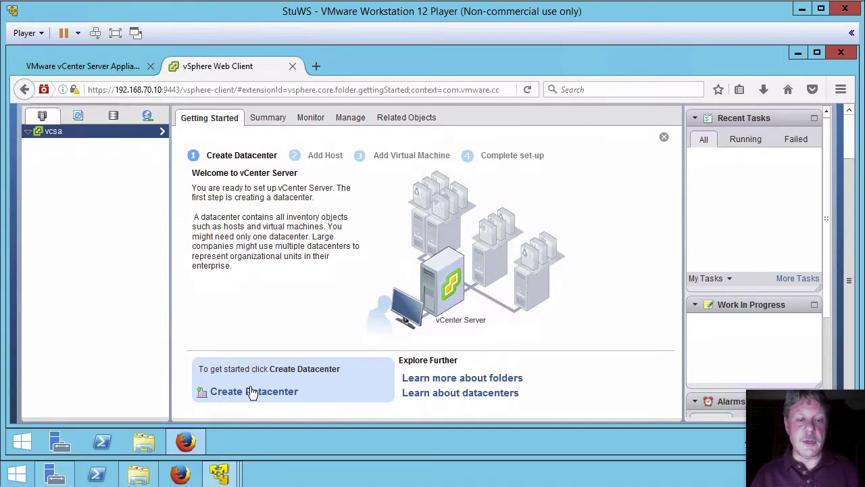
{"action": "left_click", "coordinate": [250, 392]}
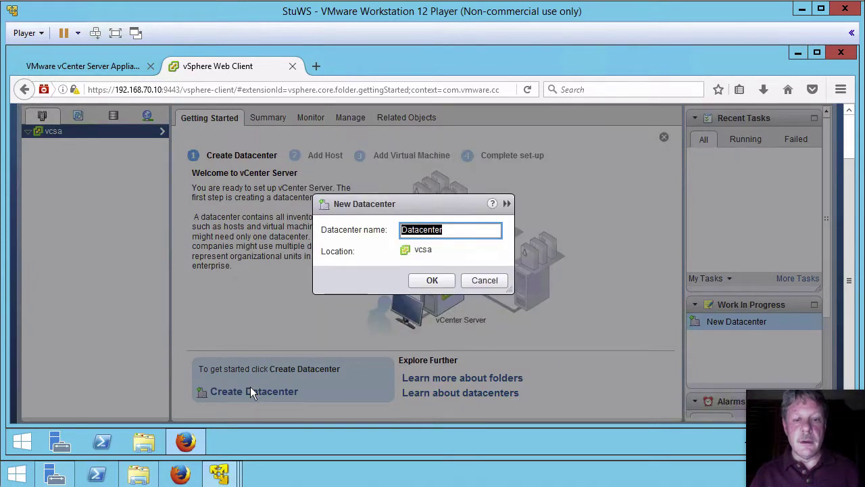
{"action": "type", "text": "Training"}
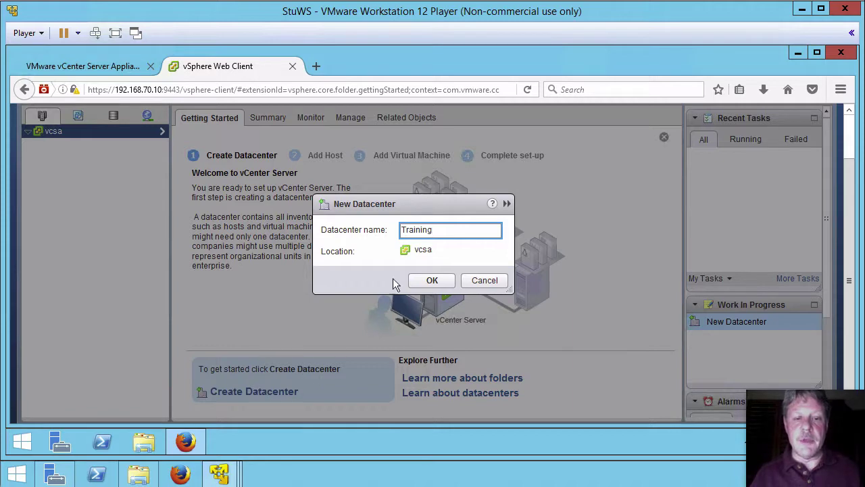
{"action": "left_click", "coordinate": [429, 280]}
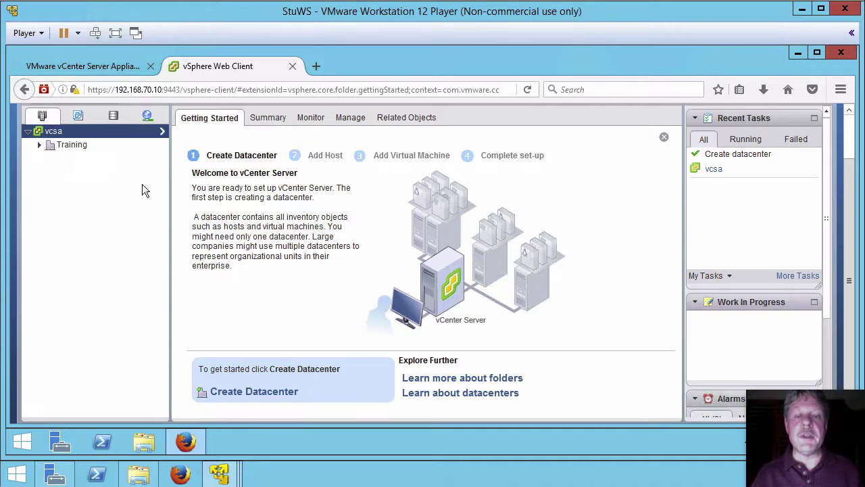
- Start adding a host to the Training datacenter, with host name ESXi1.itss.local
{"action": "left_click", "coordinate": [75, 145]}
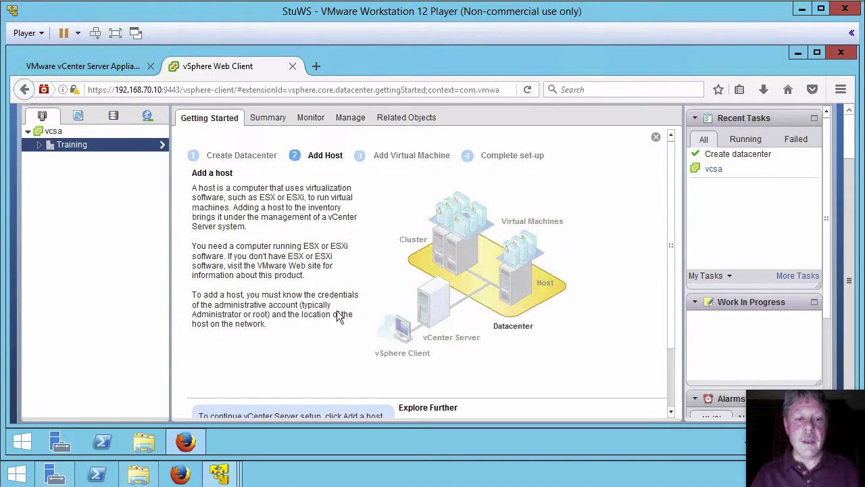
{"action": "left_click_drag", "start_coordinate": [673, 255], "coordinate": [673, 293]}
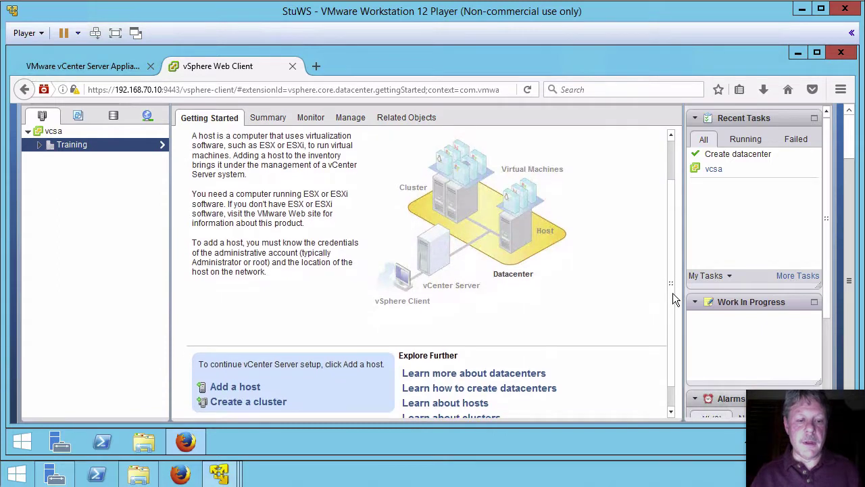
{"action": "left_click", "coordinate": [247, 391]}
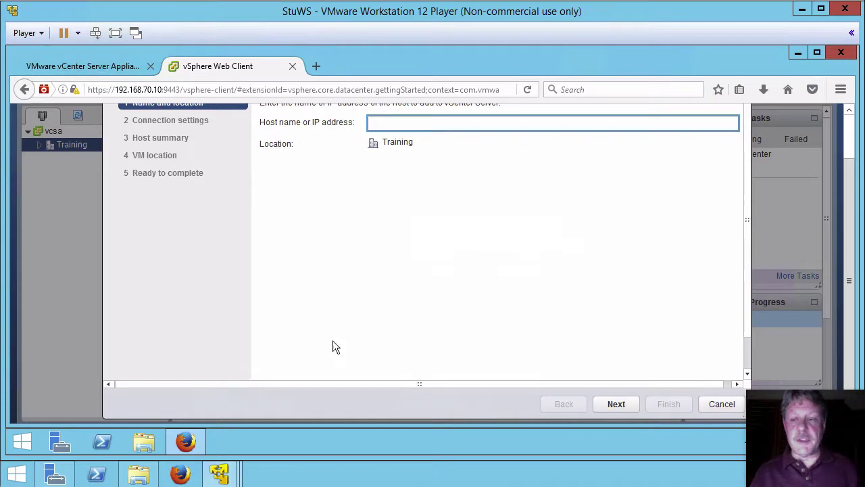
{"action": "scroll", "coordinate": [809, 149], "scroll_direction": "up", "scroll_amount": 2}
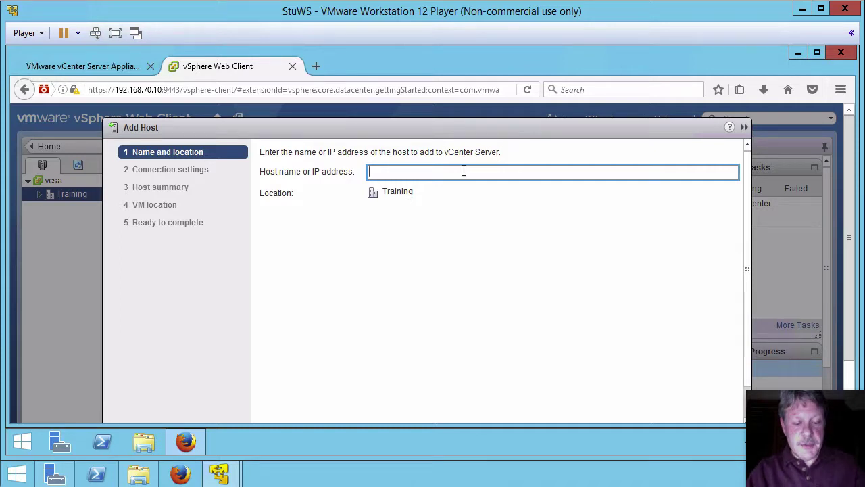
{"action": "type", "text": "ESXi"}
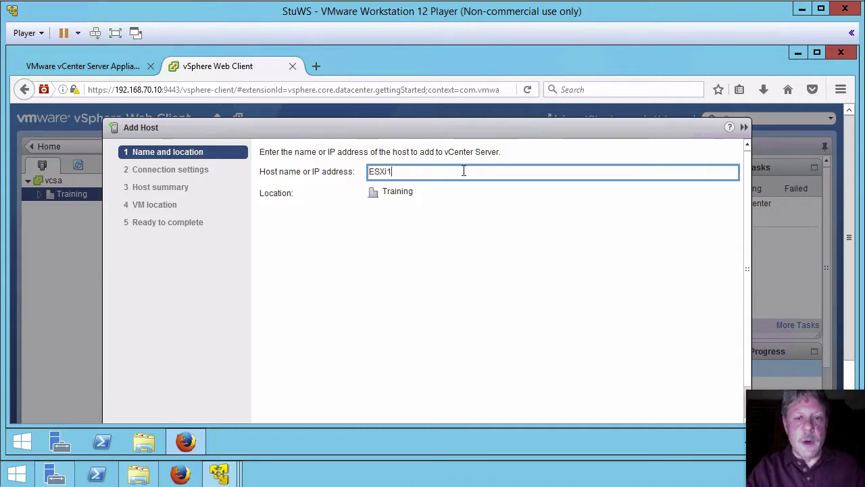
{"action": "type", "text": "1.it"}
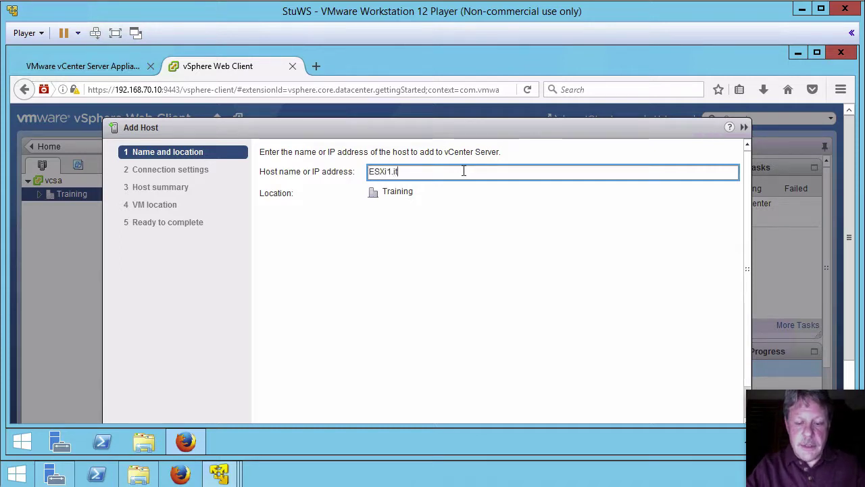
{"action": "type", "text": "ss.local"}
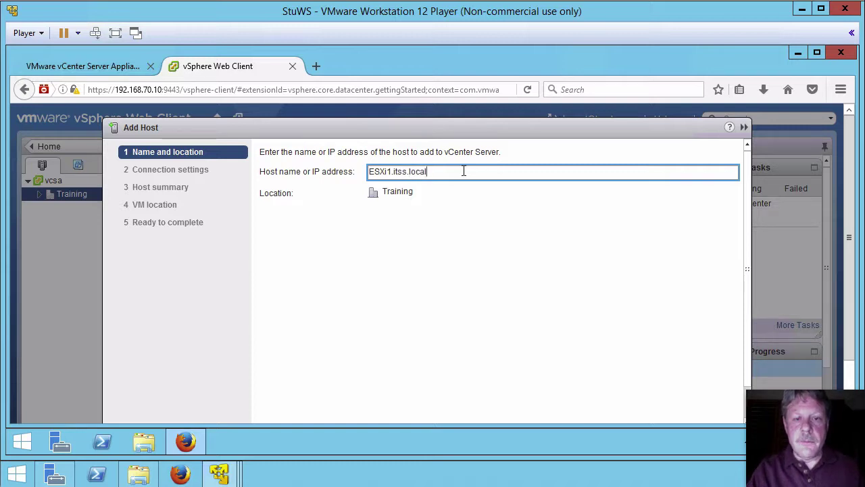
{"action": "key", "text": "Return"}
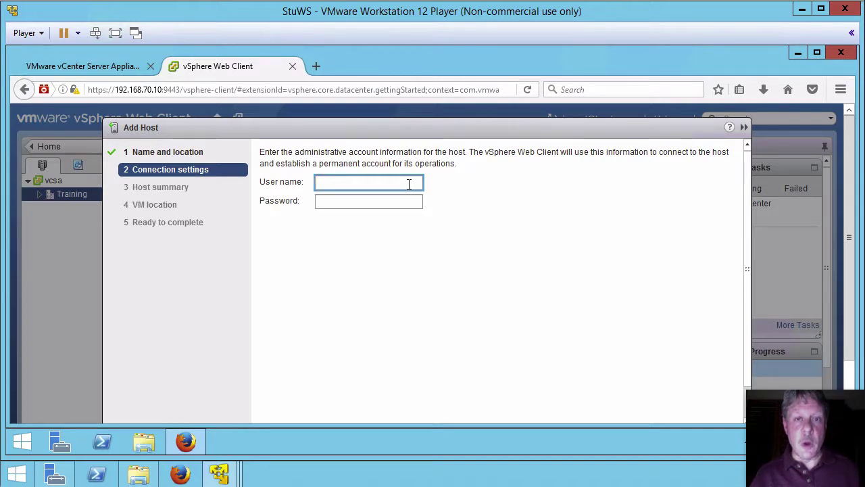
- Enter user root and the host's root password, then submit the credentials
{"action": "type", "text": "root"}
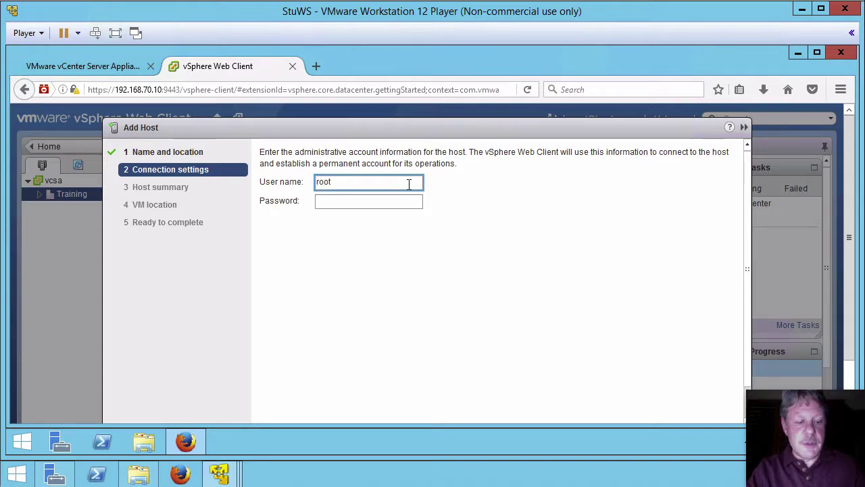
{"action": "key", "text": "Tab"}
{"action": "type", "text": "********"}
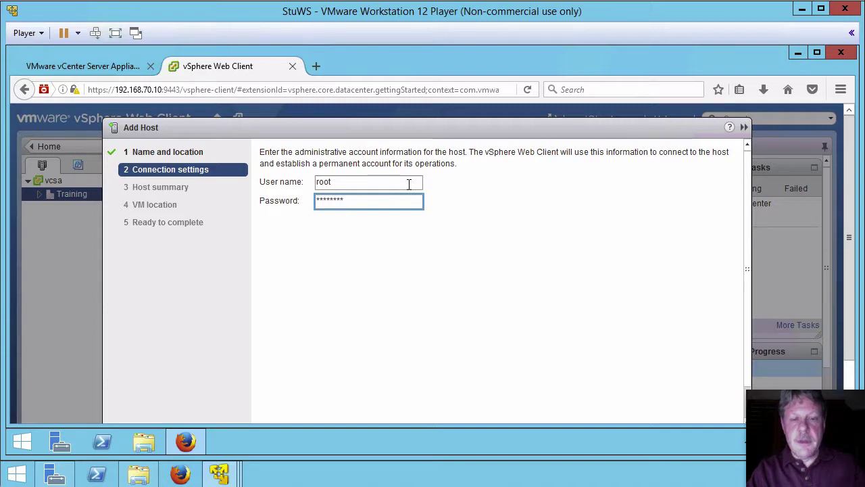
{"action": "key", "text": "Return"}
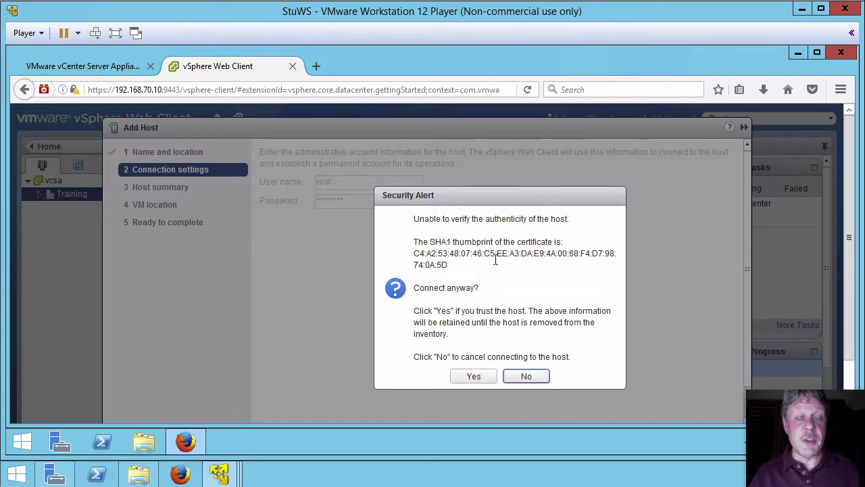
- Trust the host certificate and advance past the host summary to Assign license
{"action": "left_click", "coordinate": [476, 376]}
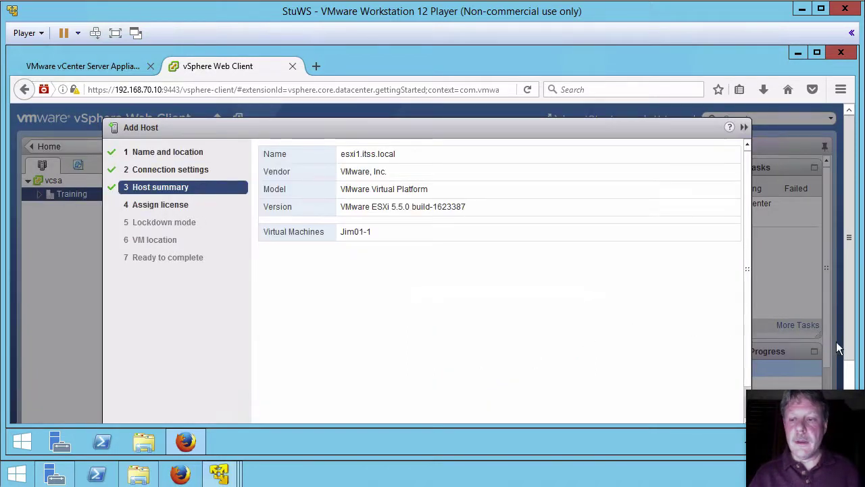
{"action": "scroll", "coordinate": [849, 348], "scroll_direction": "down", "scroll_amount": 2}
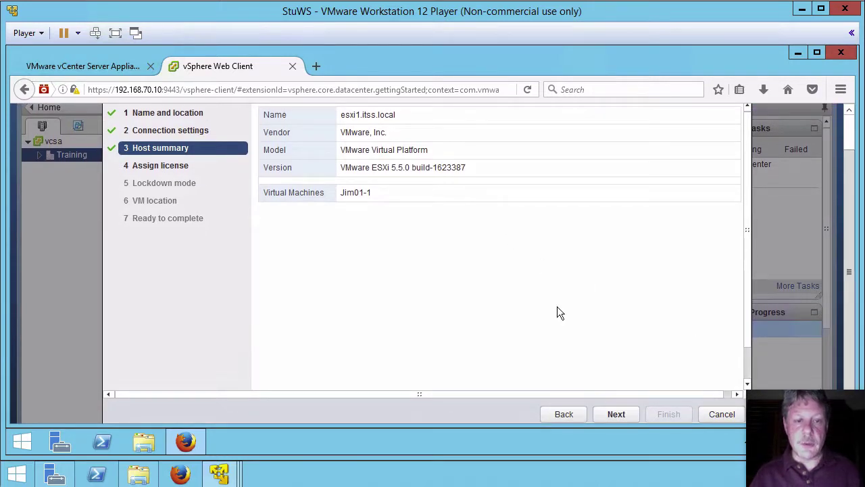
{"action": "left_click", "coordinate": [612, 414]}
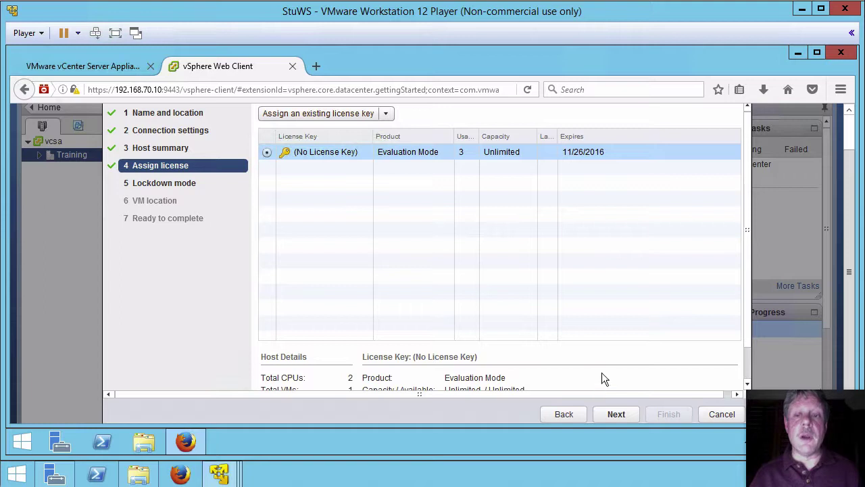
{"action": "mouse_move", "coordinate": [854, 270]}
{"action": "left_mouse_down"}
{"action": "mouse_move", "coordinate": [849, 248]}
{"action": "mouse_move", "coordinate": [849, 262]}
{"action": "left_mouse_up"}
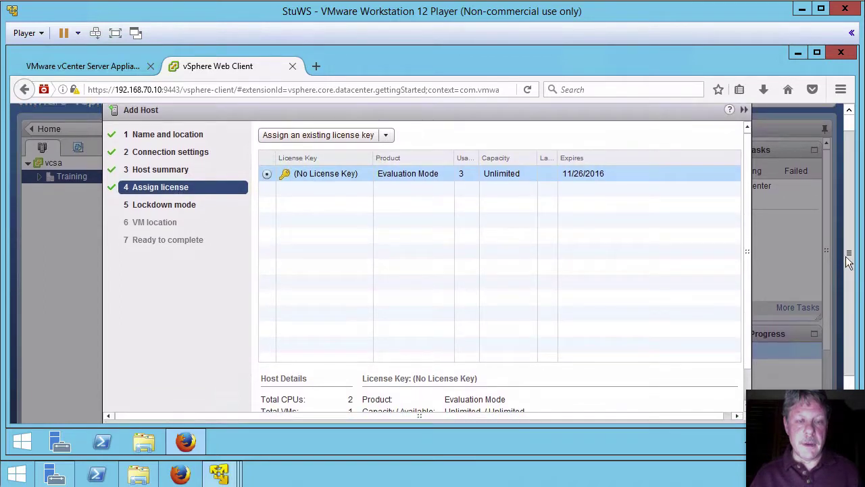
- Assign the host a new license key, decoded as VMware vSphere 5 Enterprise Plus
{"action": "left_click", "coordinate": [385, 136]}
{"action": "left_click", "coordinate": [329, 165]}
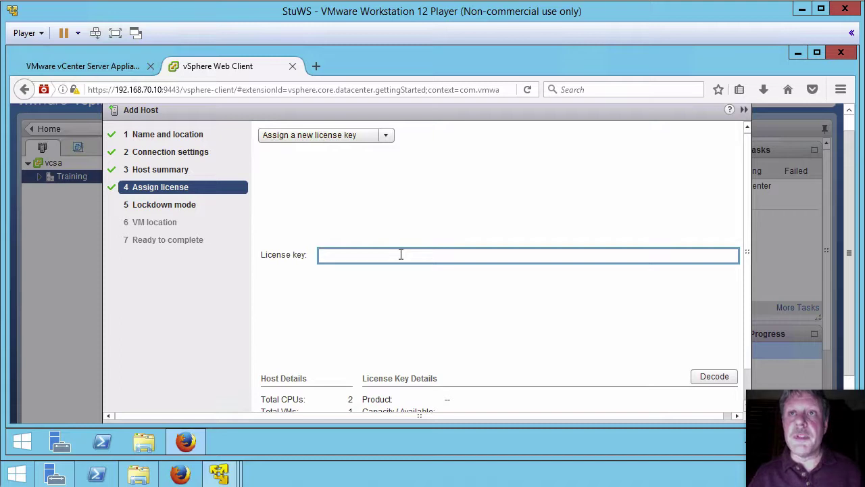
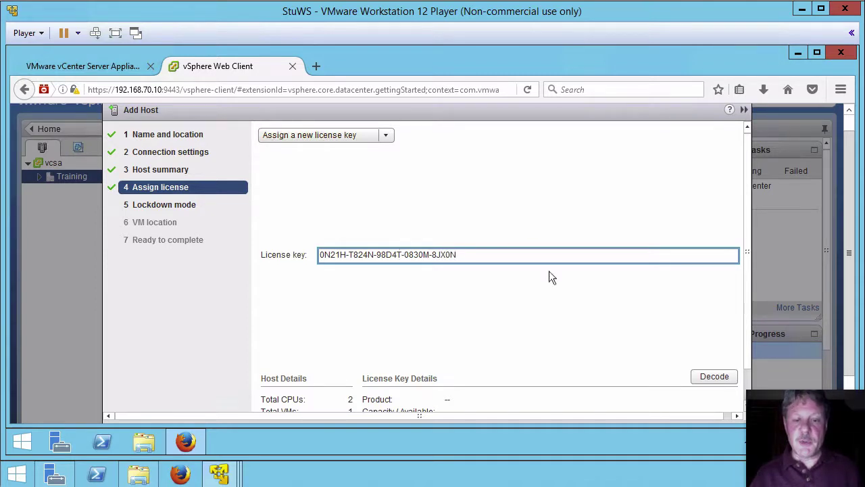
{"action": "left_click", "coordinate": [709, 378]}
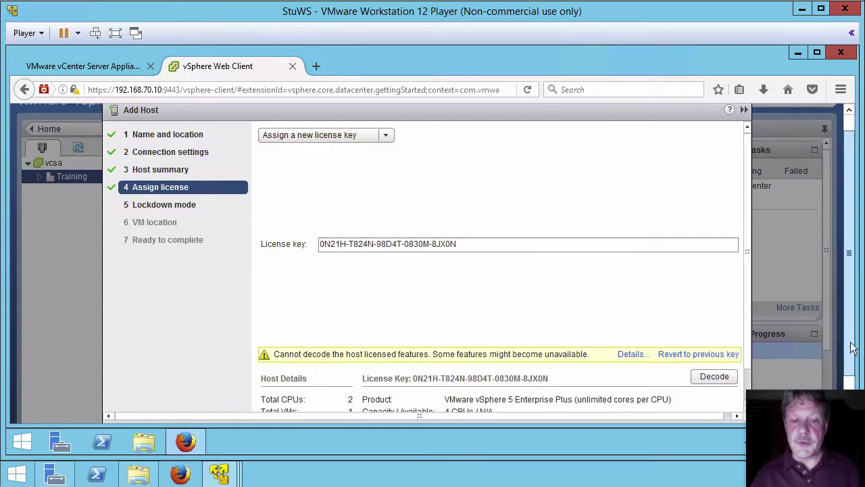
{"action": "scroll", "coordinate": [853, 381], "scroll_direction": "down", "scroll_amount": 1}
- Keep lockdown mode disabled, accept the VM location, and finish adding the host
{"action": "left_click", "coordinate": [614, 393]}
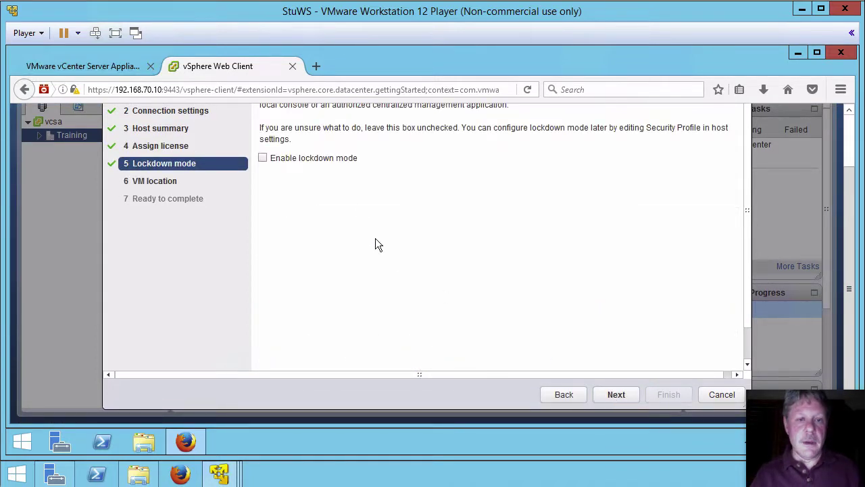
{"action": "left_click", "coordinate": [618, 396]}
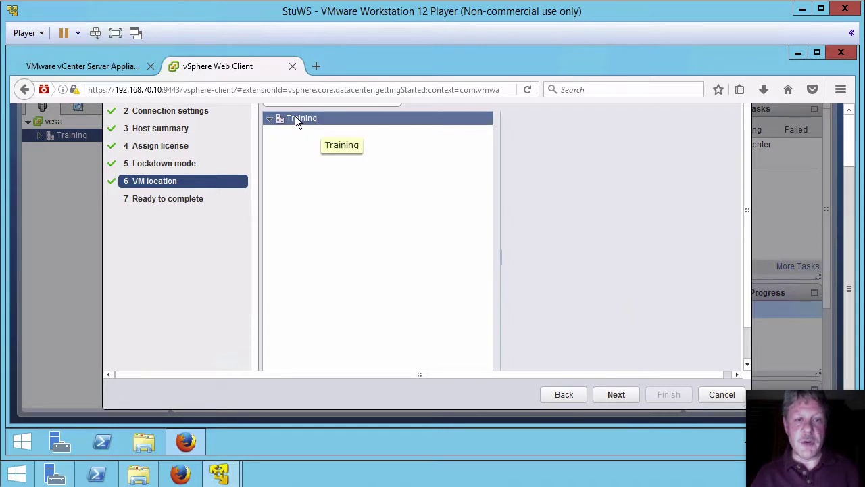
{"action": "left_click", "coordinate": [618, 394]}
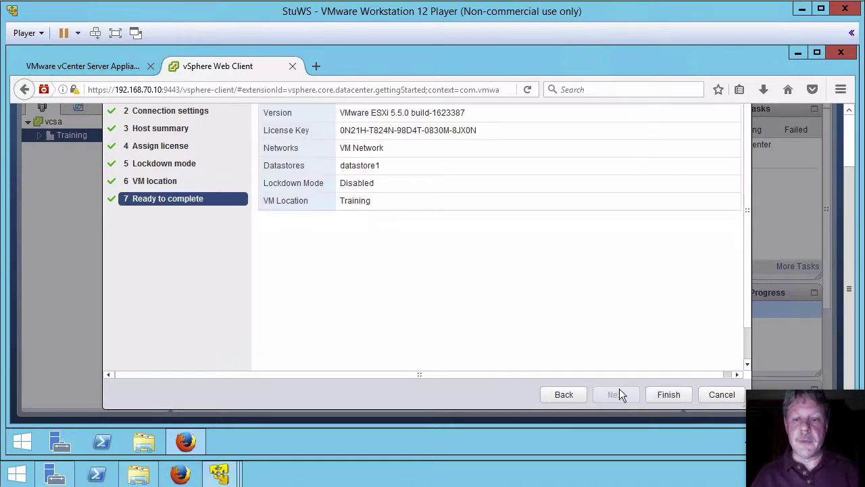
{"action": "left_click", "coordinate": [682, 394]}
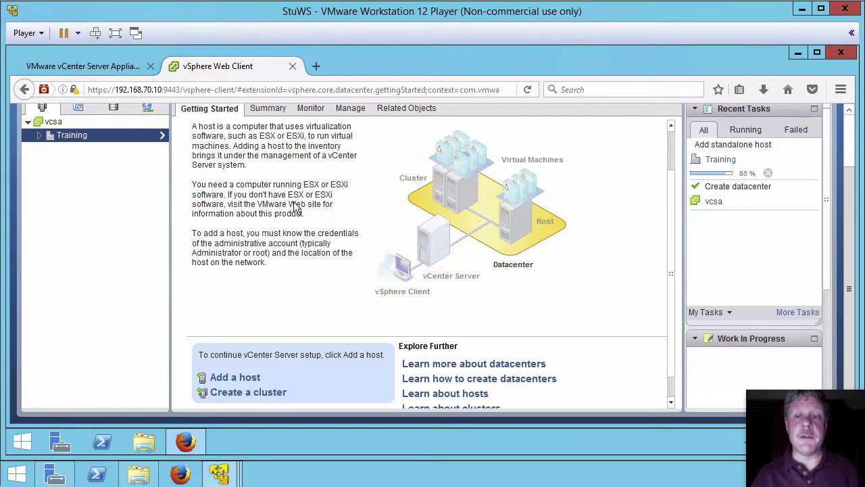
- Expand Training in the navigator tree to reveal esxi1.itss.local
{"action": "left_click", "coordinate": [38, 136]}
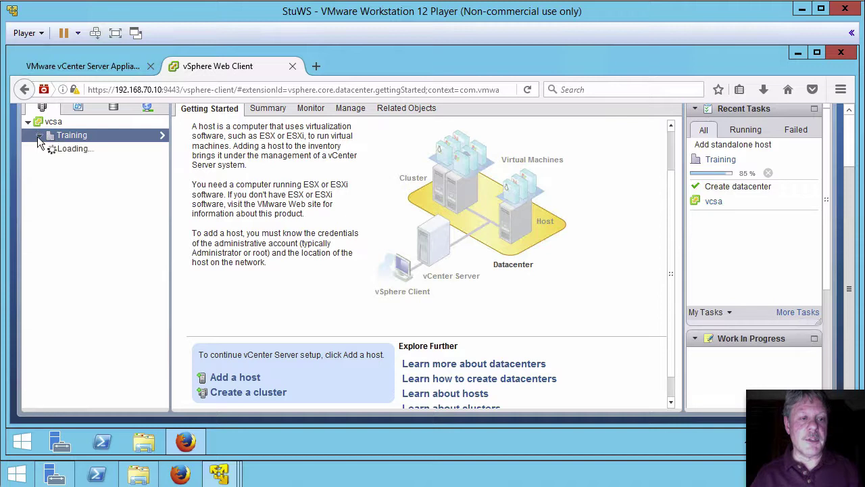